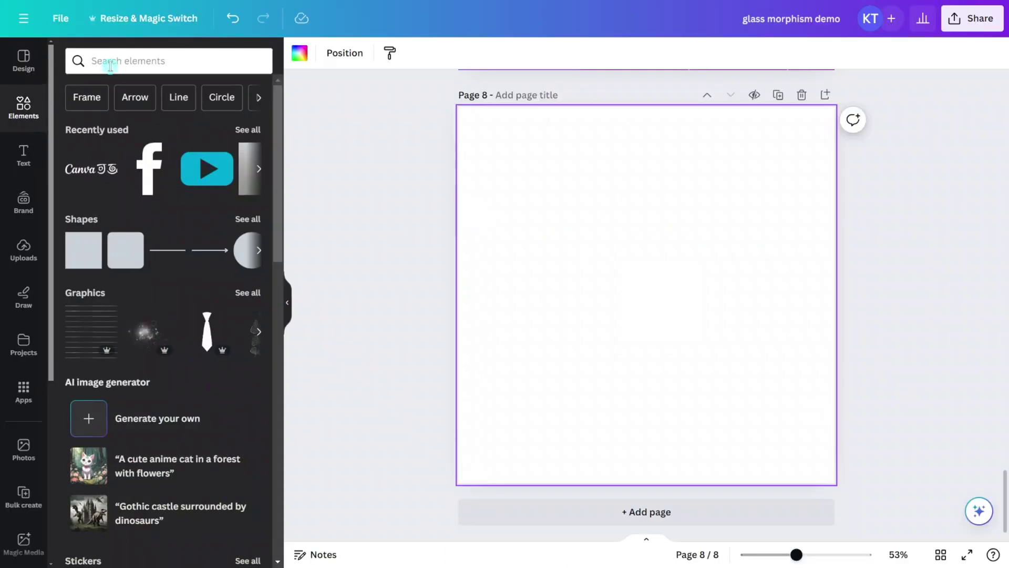
# Step: Add an orange 'Abstract 3d fluid background' photo to Page 8 and stretch it to 1,080 × 1,080
pyautogui.click(110, 61)
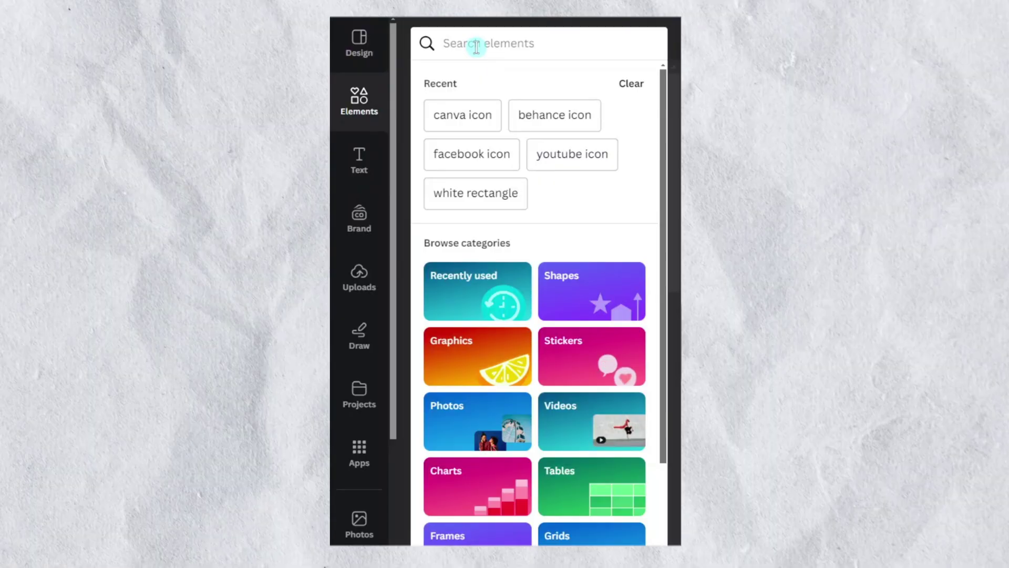
pyautogui.write('Abstract 3d fluid background')
pyautogui.press('Return')
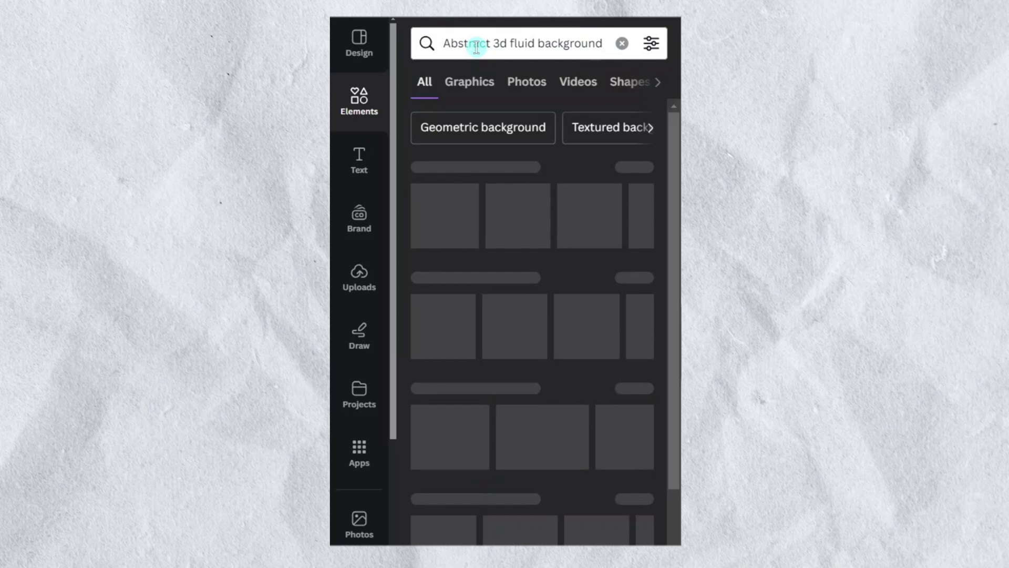
pyautogui.click(637, 390)
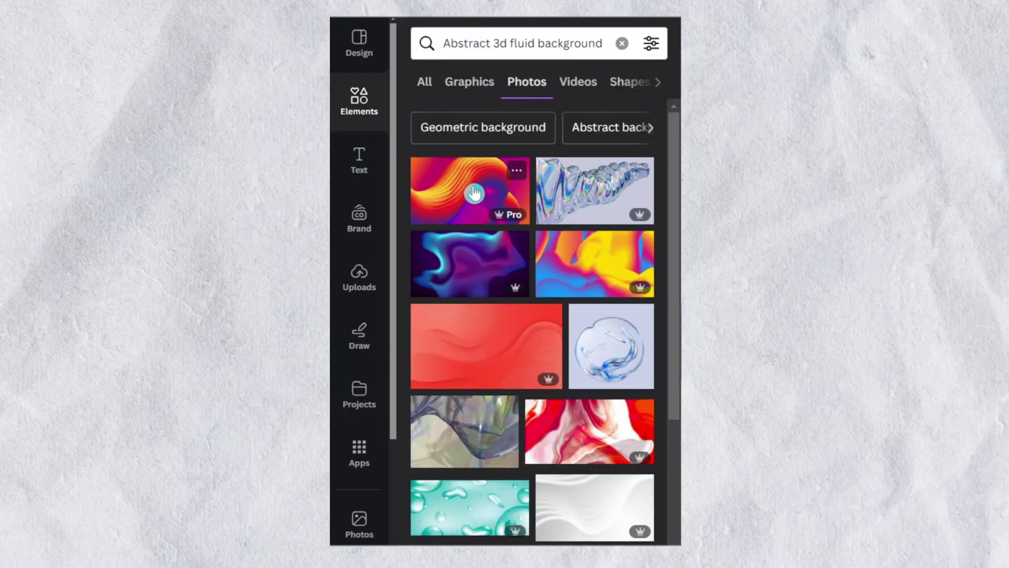
pyautogui.click(475, 193)
pyautogui.moveTo(505, 248); pyautogui.dragTo(535, 505)
pyautogui.moveTo(696, 268); pyautogui.dragTo(786, 275)
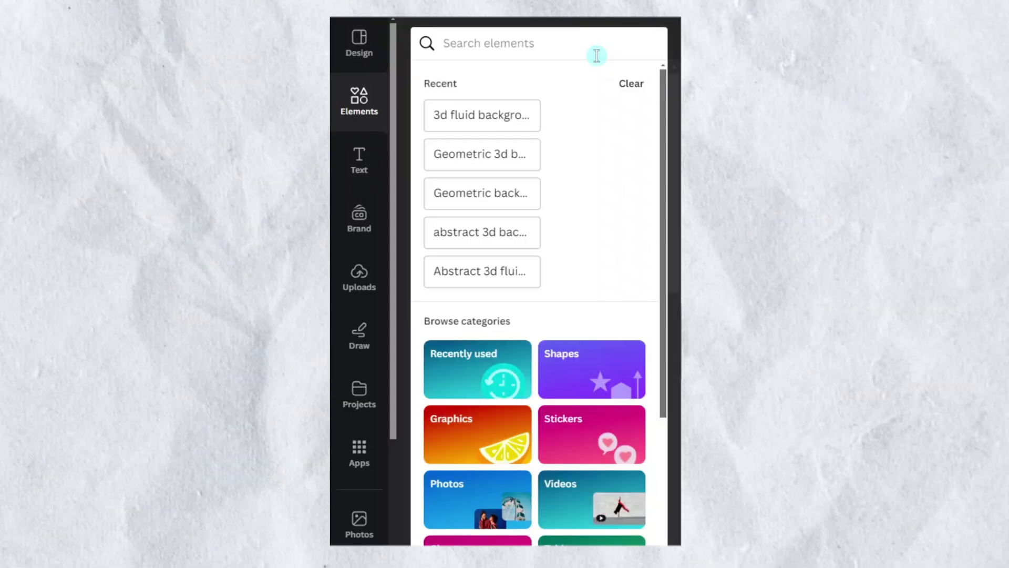
# Step: Search 'corner rectangle' and add a rounded-corner frame from the Frames results
pyautogui.write('corner rectangle')
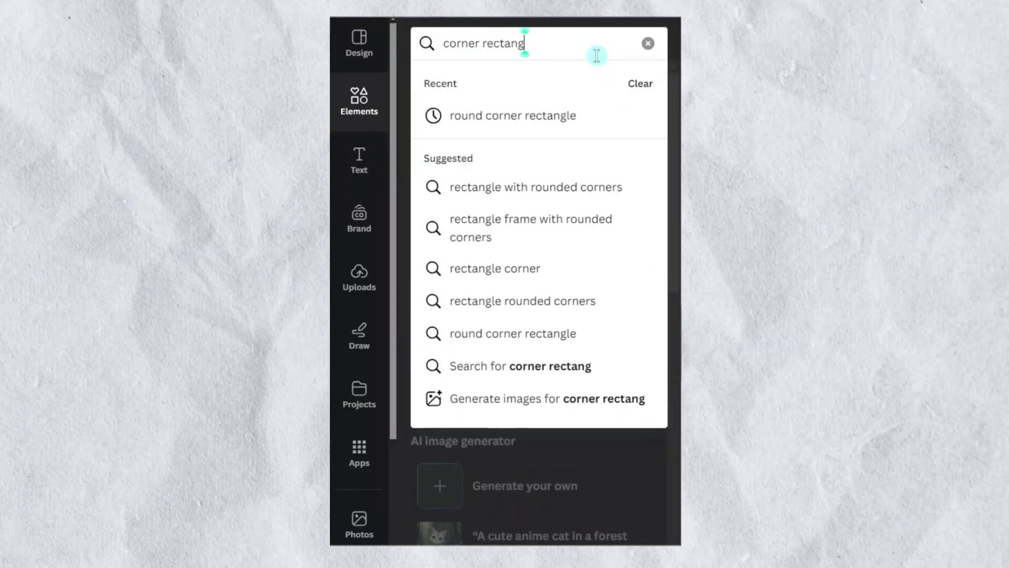
pyautogui.press('Return')
pyautogui.hscroll(3, 611, 86)
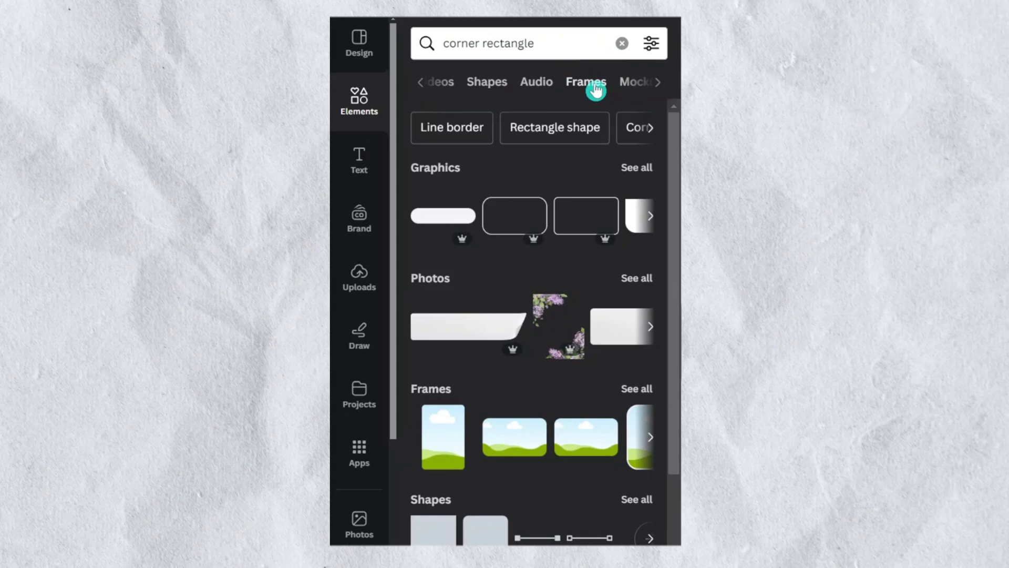
pyautogui.click(594, 88)
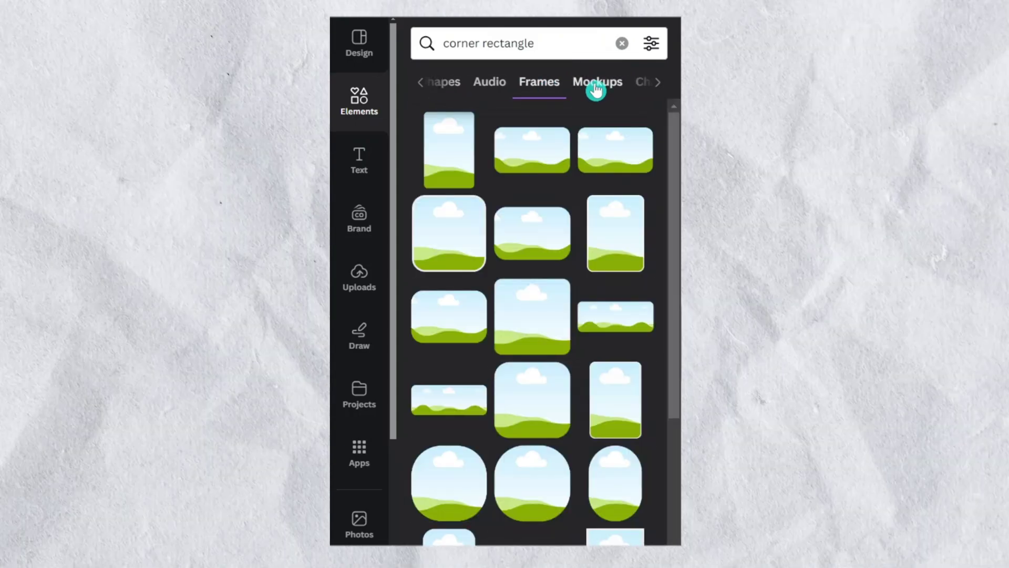
pyautogui.click(515, 307)
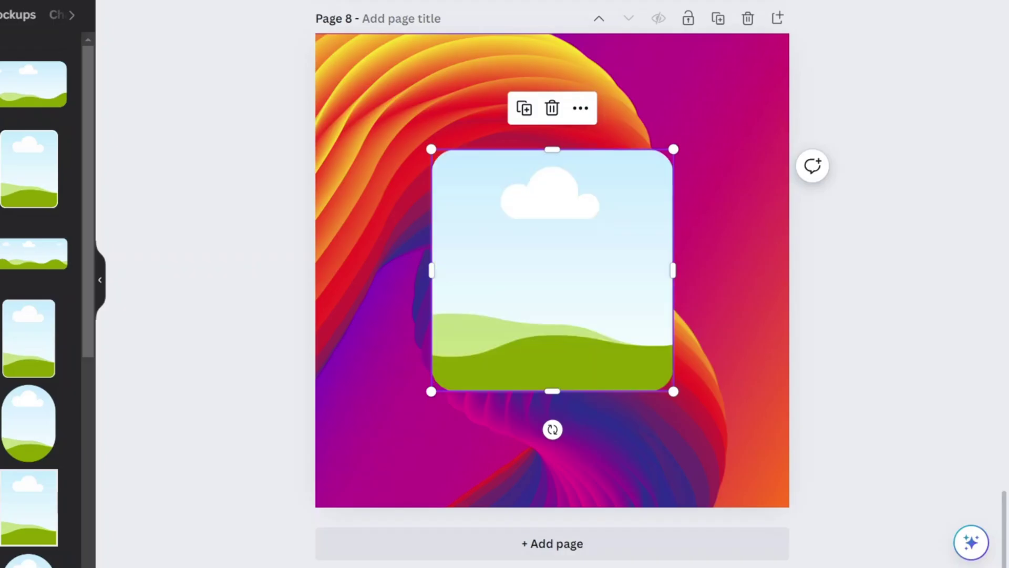
# Step: Enlarge the rounded frame to cover most of the page and centre it over the background
pyautogui.moveTo(612, 220); pyautogui.dragTo(588, 153)
pyautogui.moveTo(654, 324); pyautogui.dragTo(605, 350)
pyautogui.moveTo(560, 441); pyautogui.dragTo(550, 468)
pyautogui.moveTo(579, 397); pyautogui.dragTo(576, 372)
pyautogui.click(129, 6)
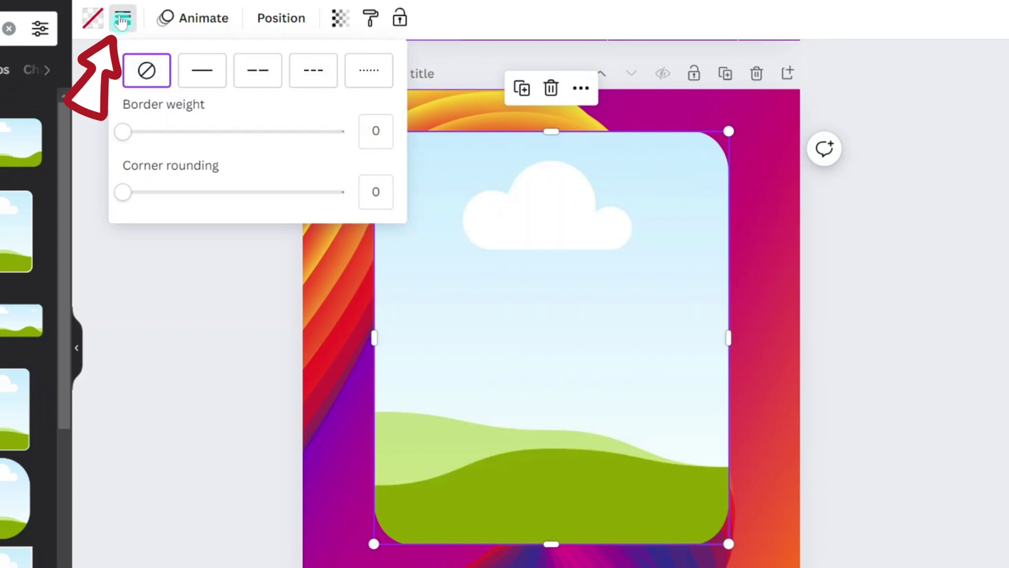
# Step: Give the rounded frame a solid white border of weight 1
pyautogui.click(202, 88)
pyautogui.click(387, 131)
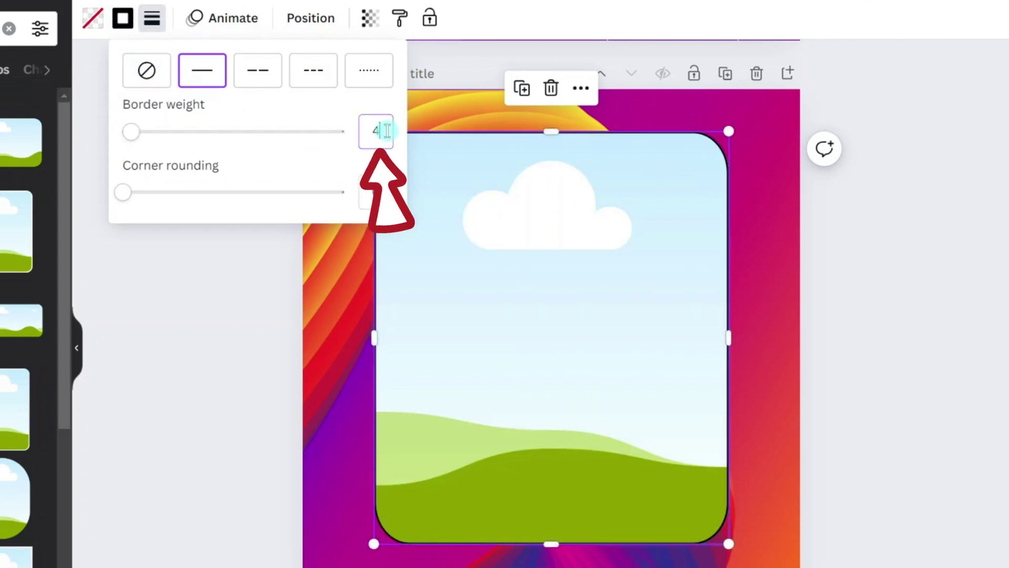
pyautogui.write('1')
pyautogui.click(123, 18)
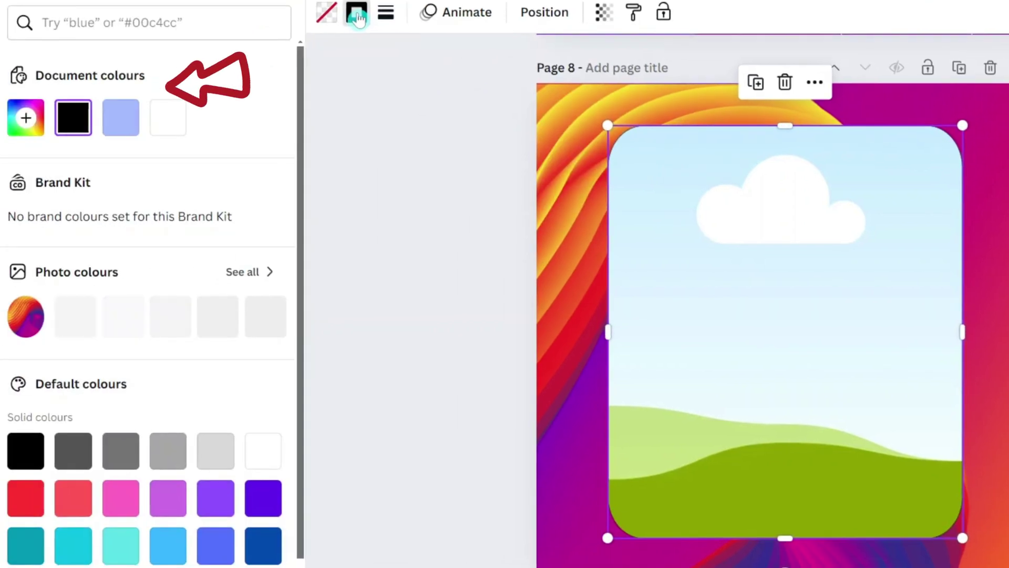
pyautogui.click(175, 112)
pyautogui.click(549, 328)
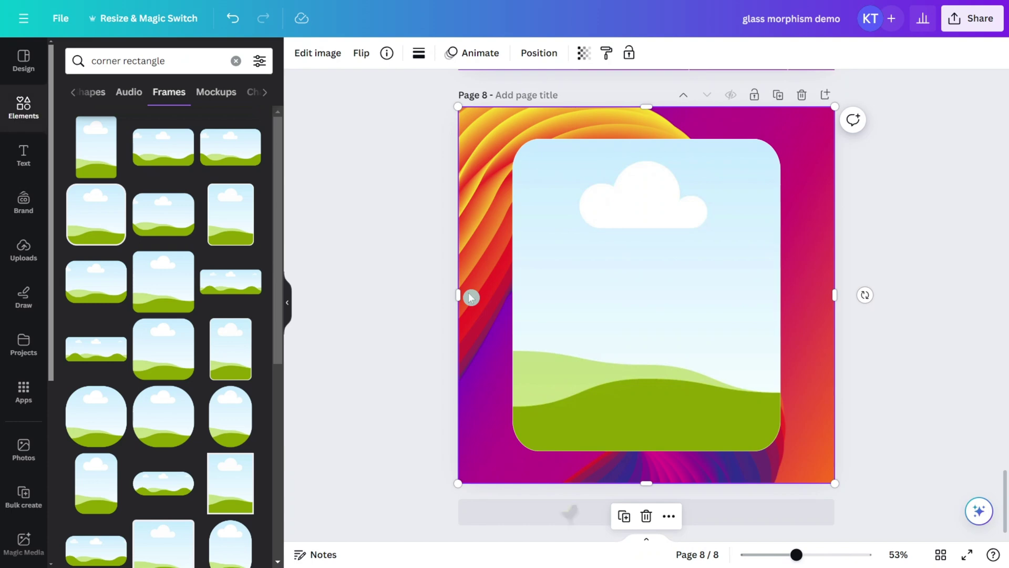
# Step: Duplicate the fluid photo, blur the whole copy at intensity 42, and drop it into the frame
pyautogui.hotkey('ctrl', 'd')
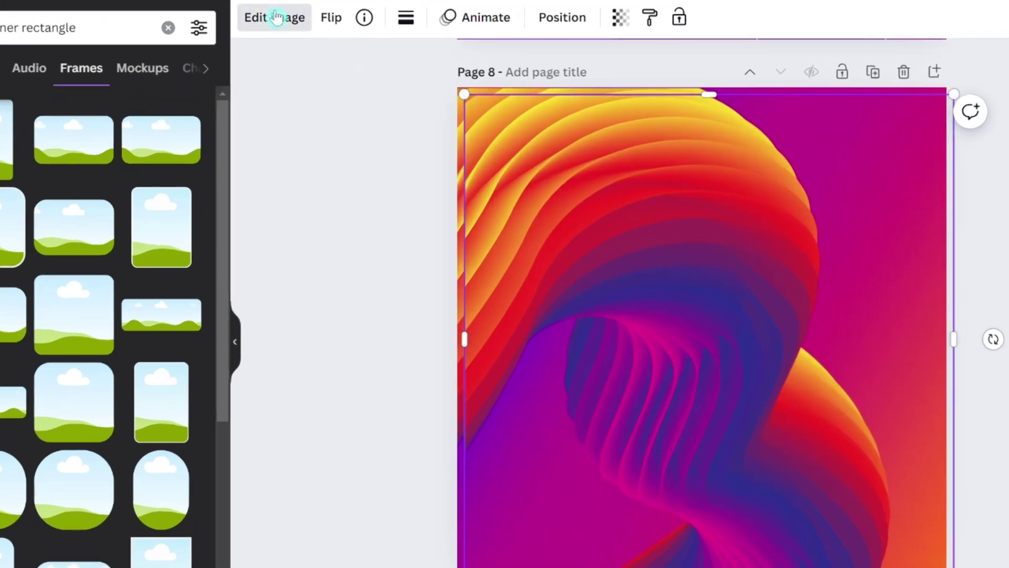
pyautogui.click(277, 18)
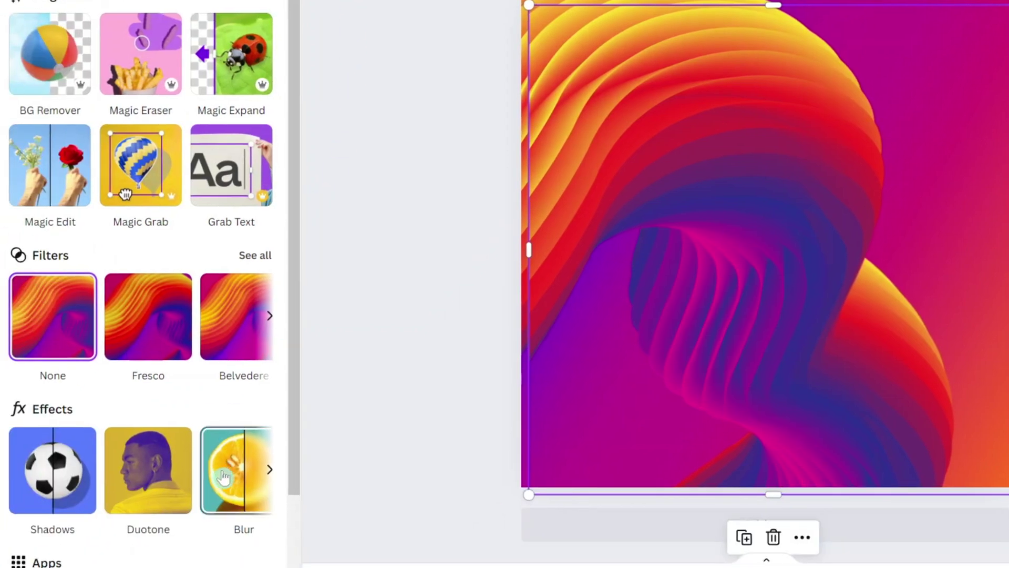
pyautogui.click(223, 476)
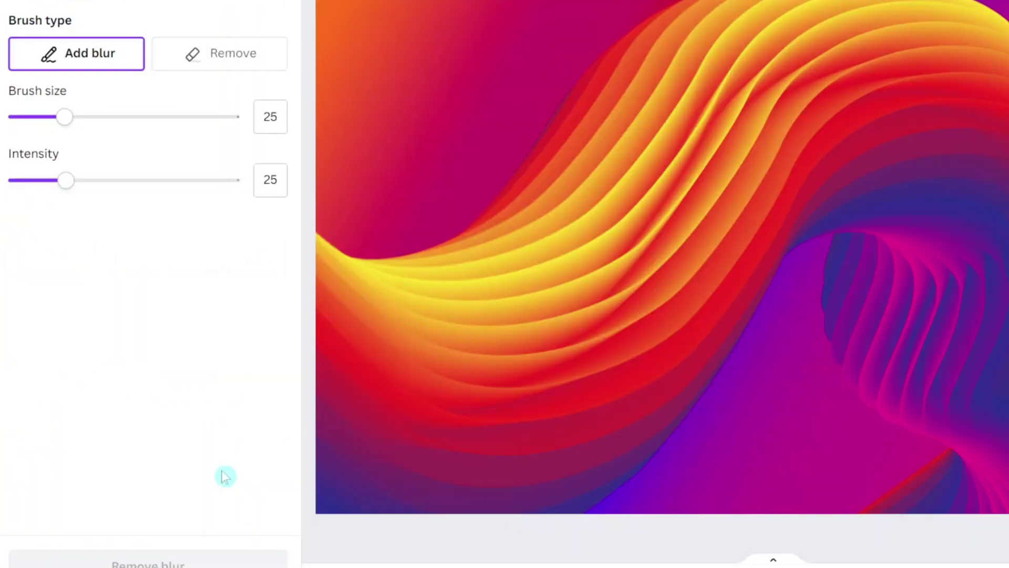
pyautogui.click(255, 70)
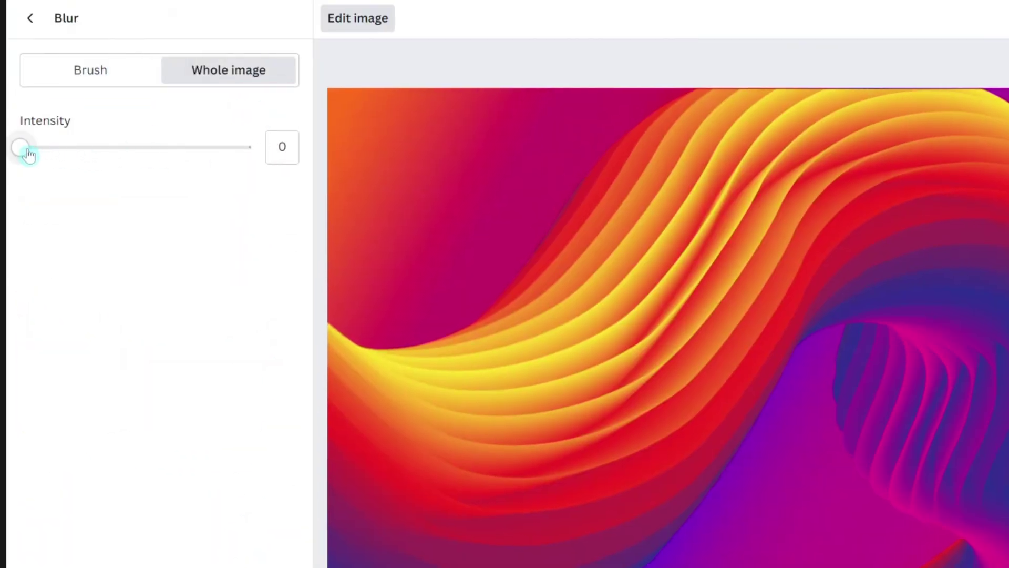
pyautogui.moveTo(40, 153); pyautogui.dragTo(122, 152)
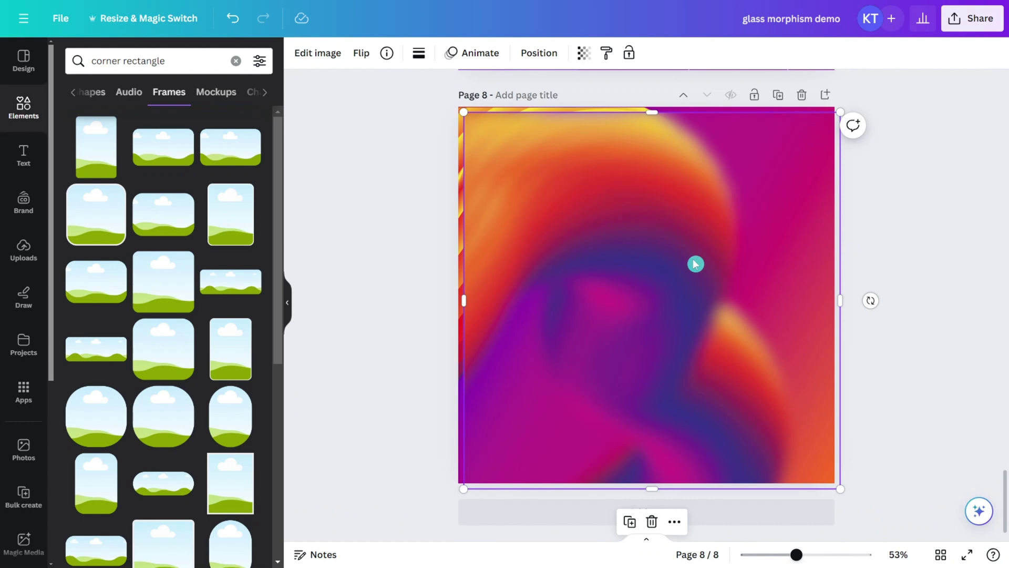
pyautogui.moveTo(566, 176); pyautogui.dragTo(575, 192)
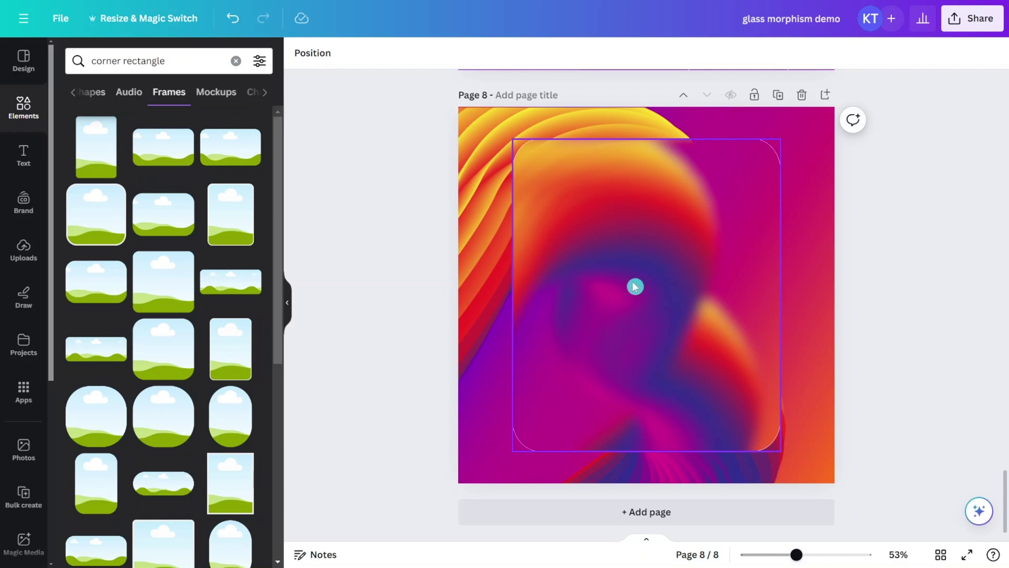
# Step: Enlarge the blurred image inside the frame and shift it left to line up with the background
pyautogui.doubleClick(672, 245)
pyautogui.moveTo(791, 139); pyautogui.dragTo(847, 106)
pyautogui.moveTo(855, 452); pyautogui.dragTo(921, 474)
pyautogui.moveTo(716, 276); pyautogui.dragTo(629, 275)
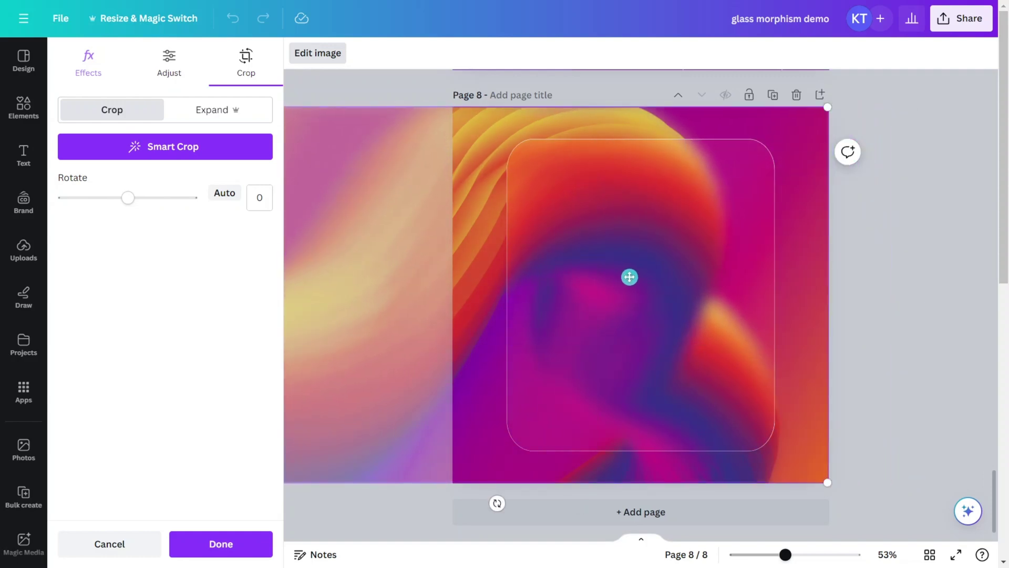
# Step: Duplicate the rounded frame and align the copy exactly over the original
pyautogui.press('Return')
pyautogui.hotkey('ctrl', 'd')
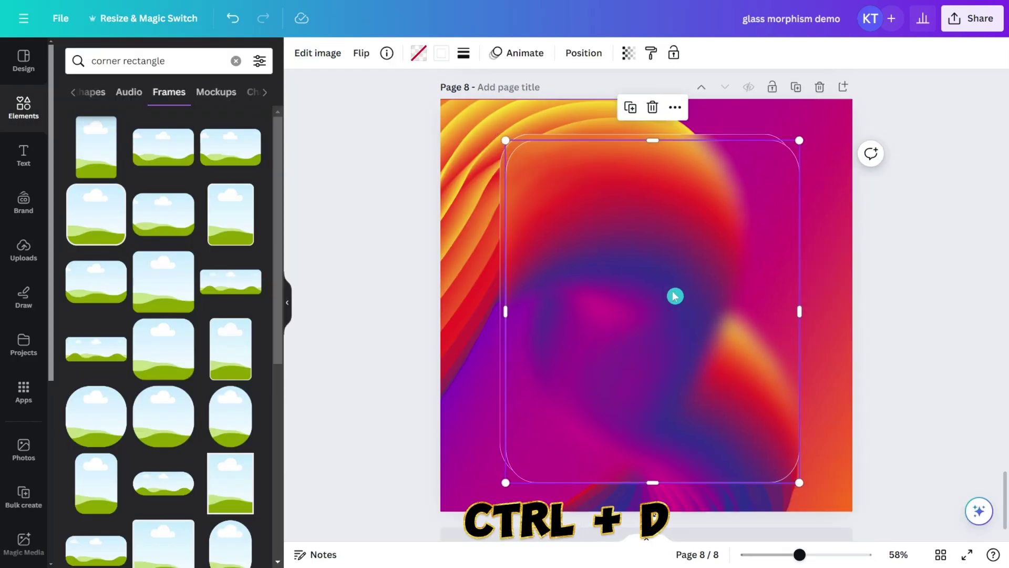
pyautogui.moveTo(675, 296); pyautogui.dragTo(669, 291)
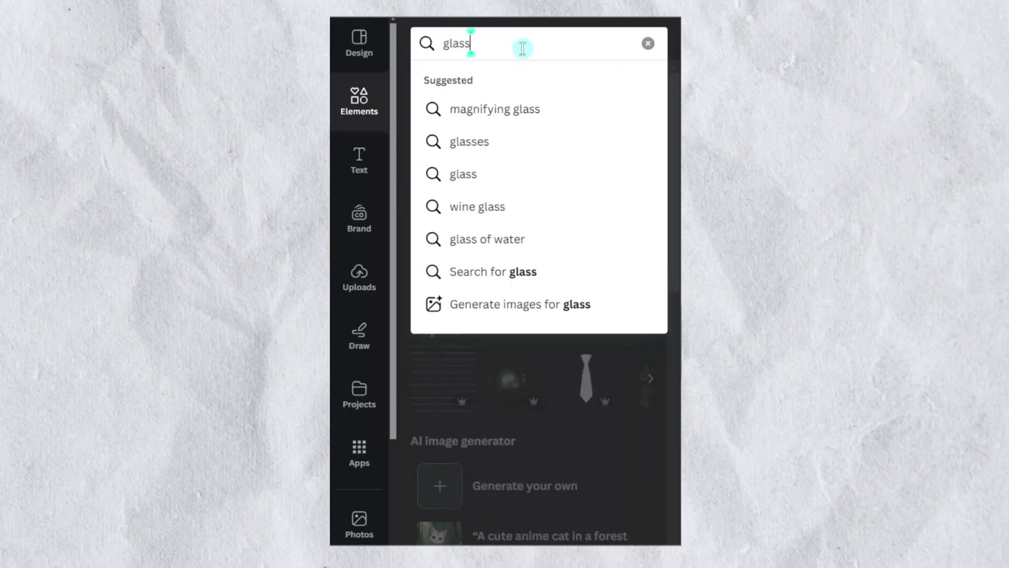
# Step: Search 'texture' and add a grey frosted-glass photo from the Photos results
pyautogui.write('texture')
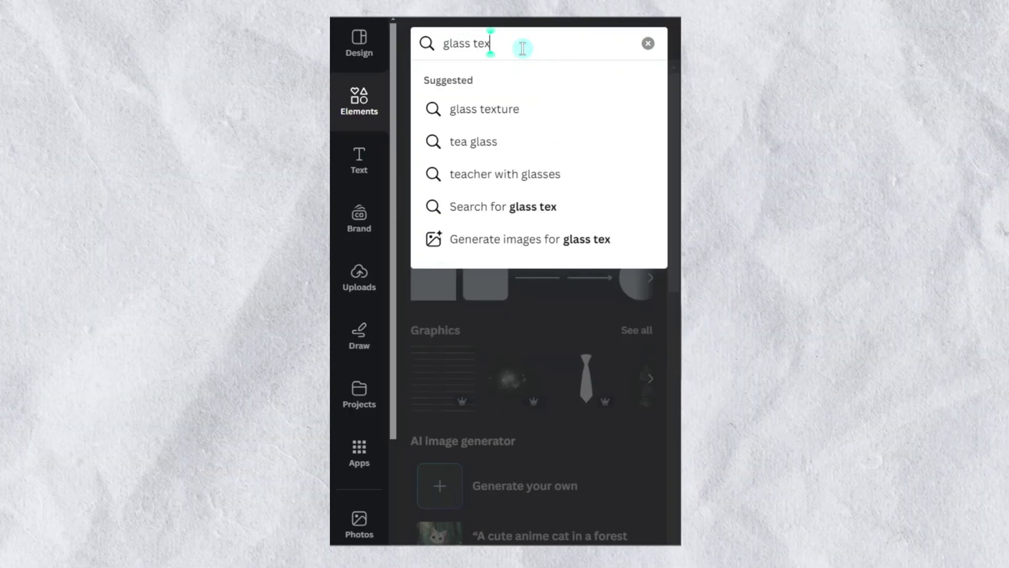
pyautogui.press('Return')
pyautogui.click(633, 278)
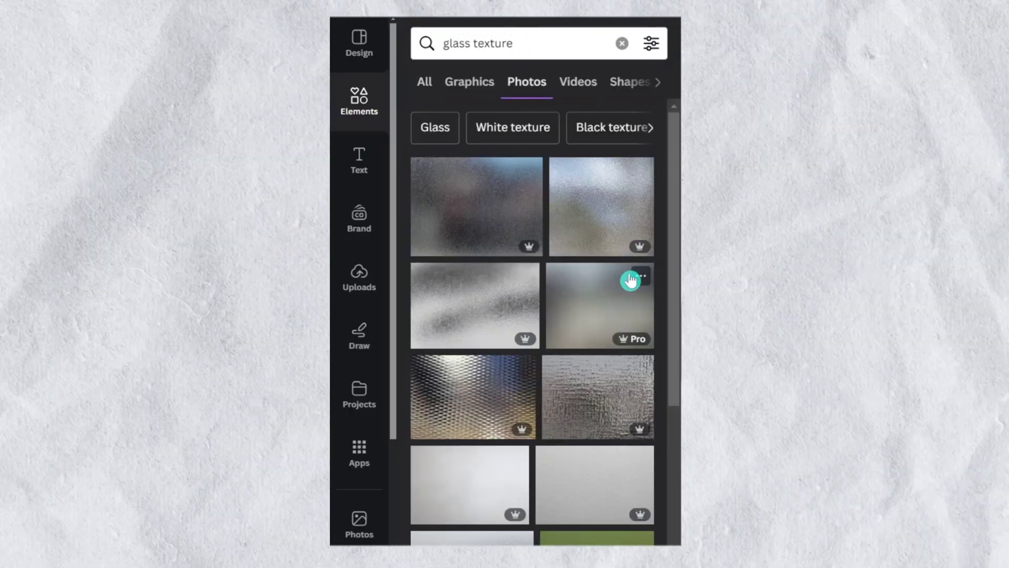
pyautogui.scroll(-3, 662, 389)
pyautogui.scroll(2, 663, 390)
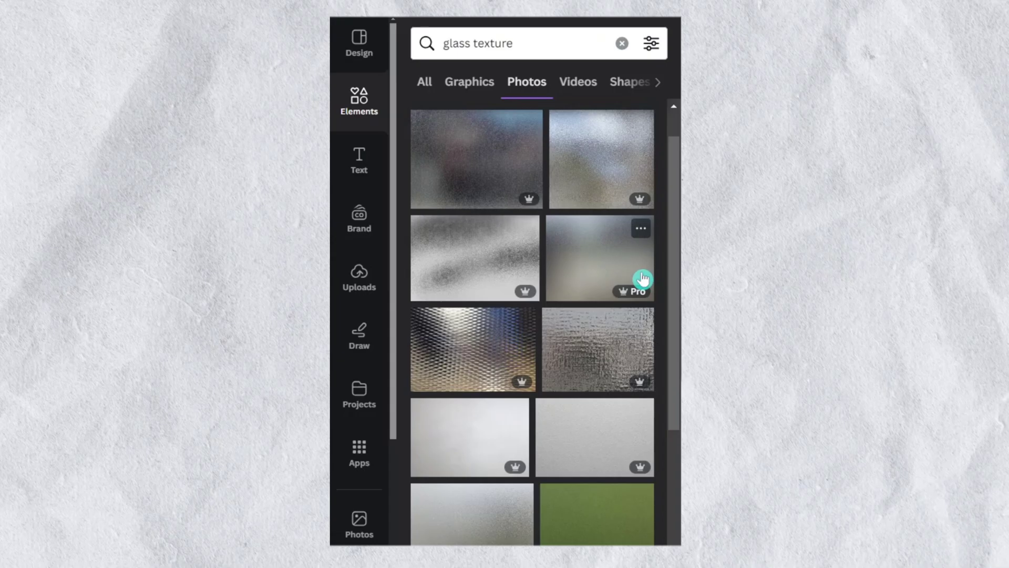
pyautogui.click(481, 536)
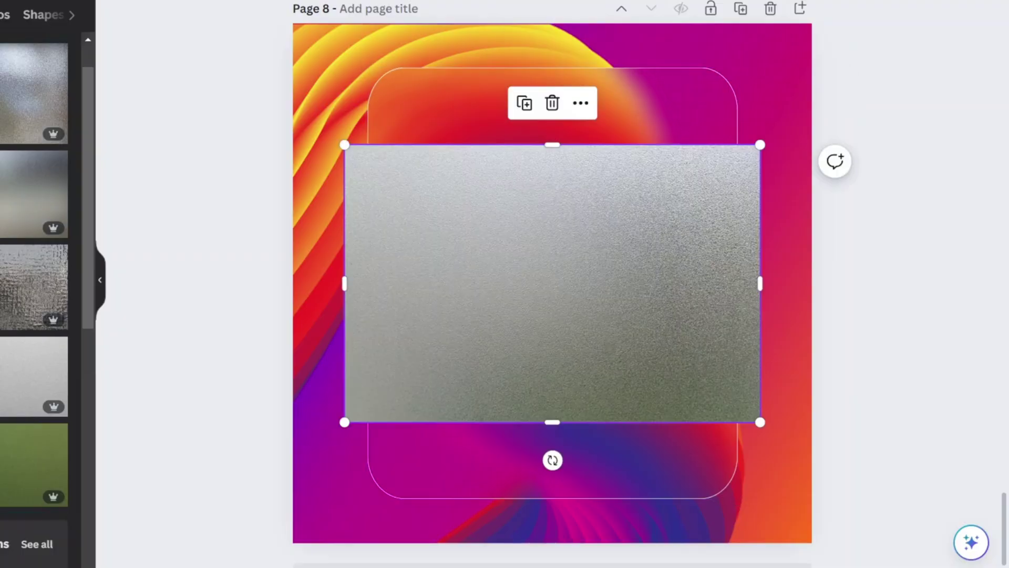
# Step: Drop the frosted-glass photo into the top duplicate frame
pyautogui.rightClick(547, 257)
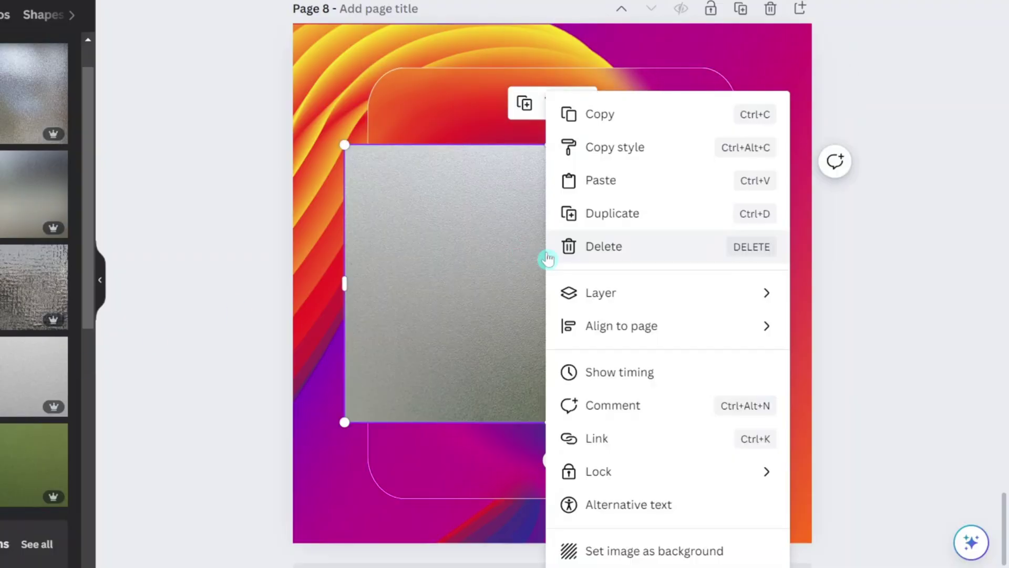
pyautogui.click(452, 272)
pyautogui.moveTo(451, 273); pyautogui.dragTo(654, 247)
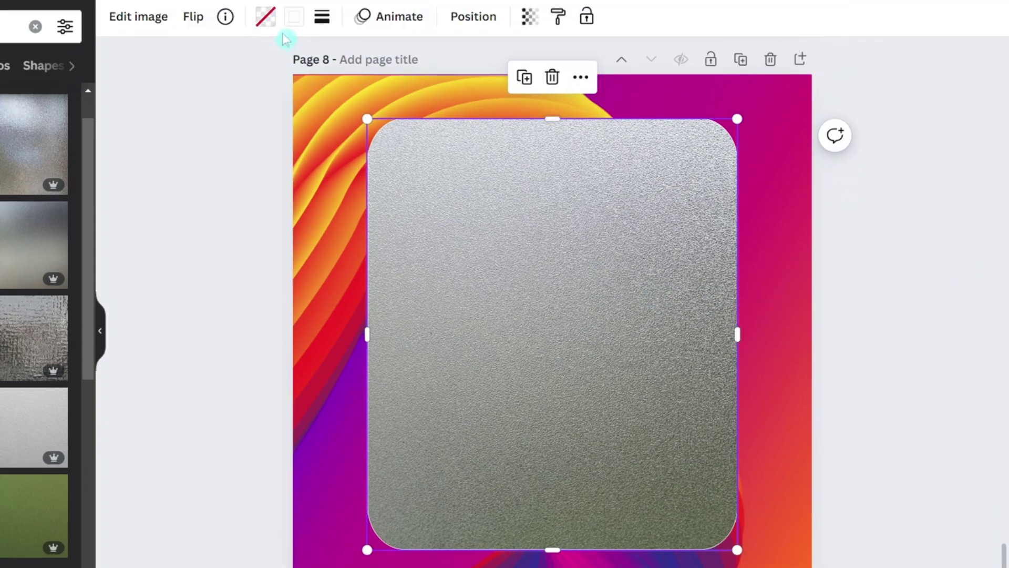
pyautogui.click(526, 23)
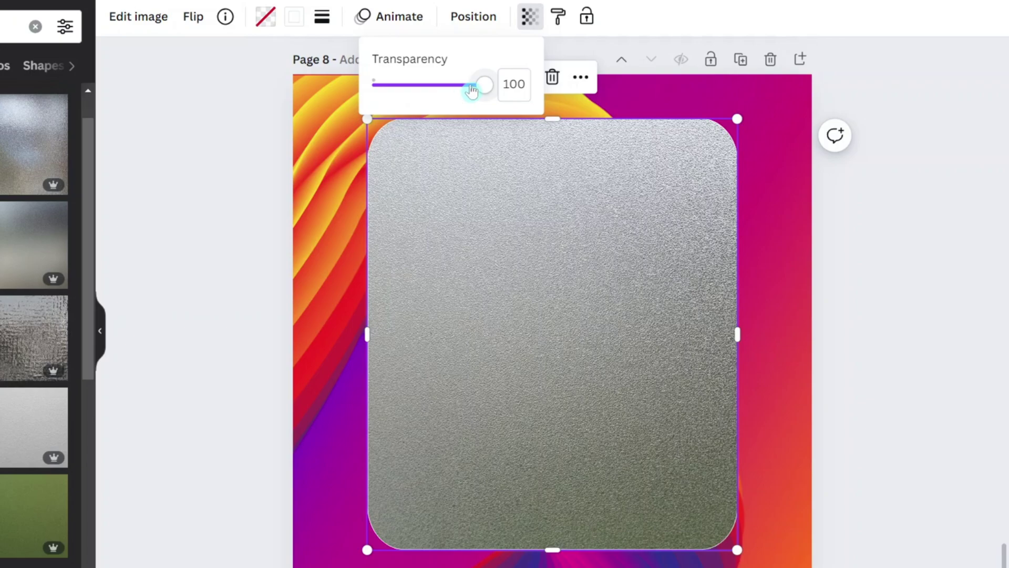
# Step: Lower the frosted-glass layer's transparency to 14
pyautogui.moveTo(489, 89); pyautogui.dragTo(389, 95)
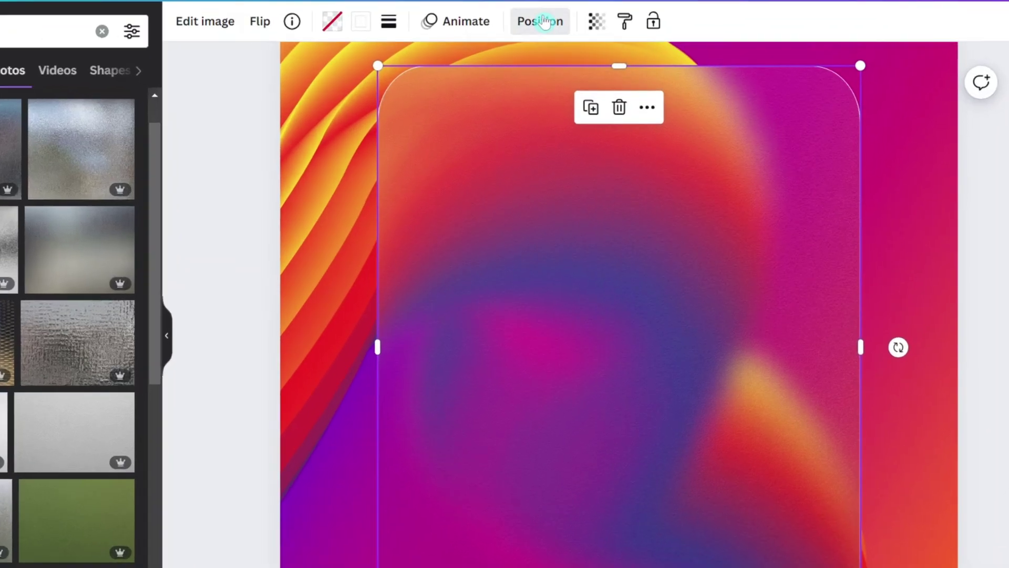
pyautogui.click(544, 22)
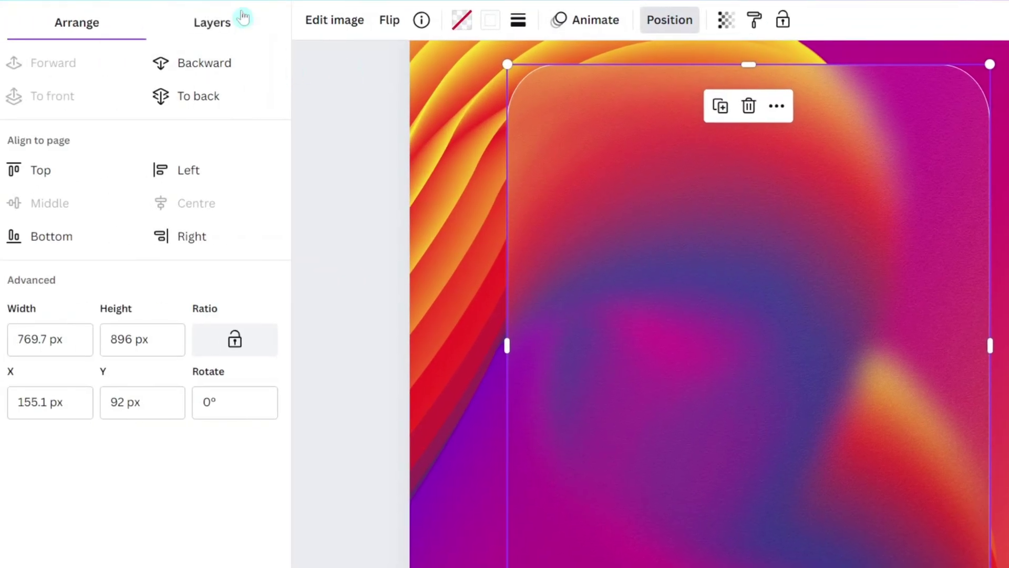
pyautogui.click(114, 18)
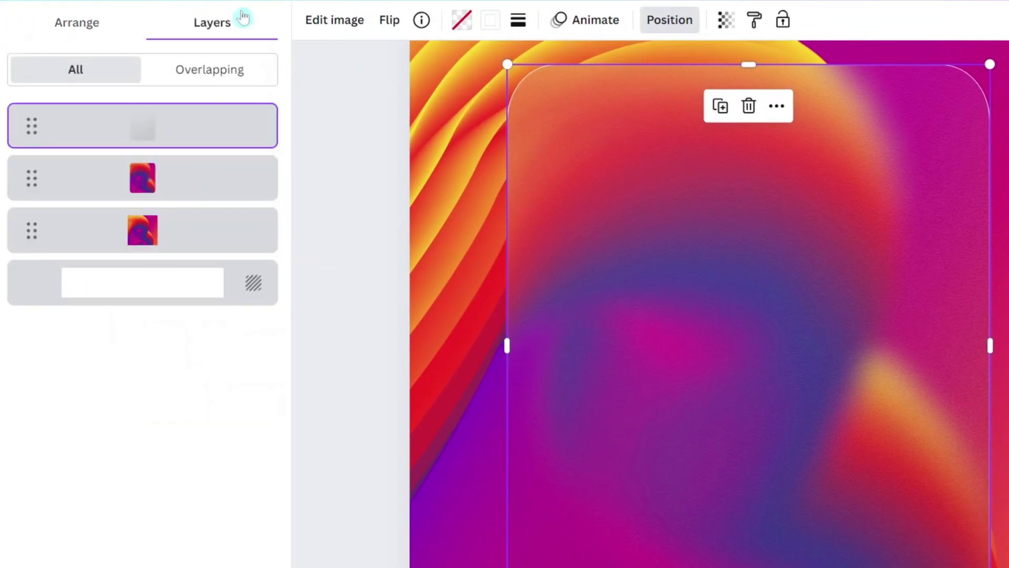
# Step: Download the glass and gradient layers together as a PNG with transparent background
pyautogui.keyDown('shift'); pyautogui.click(210, 182); pyautogui.keyUp('shift')
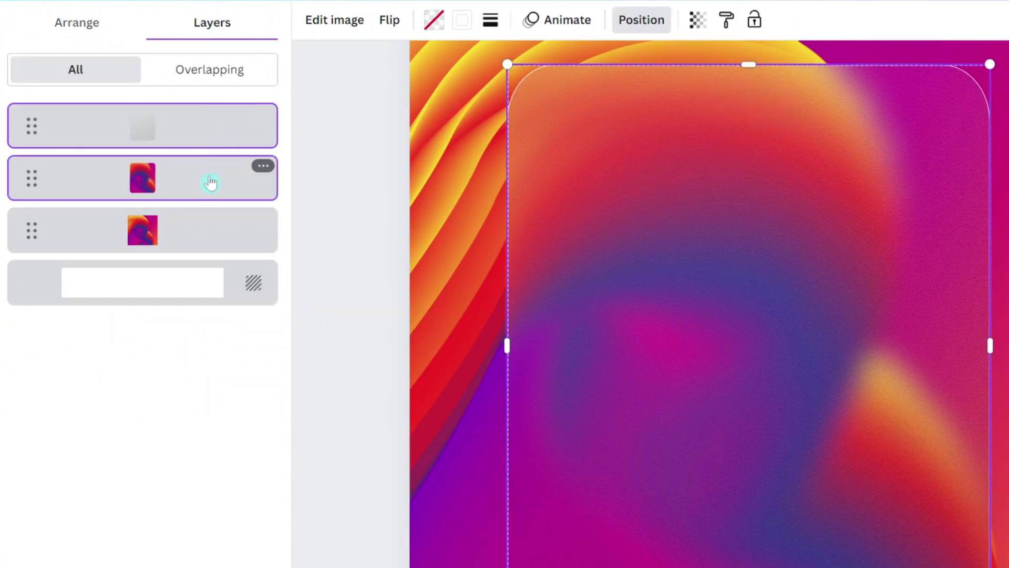
pyautogui.rightClick(624, 211)
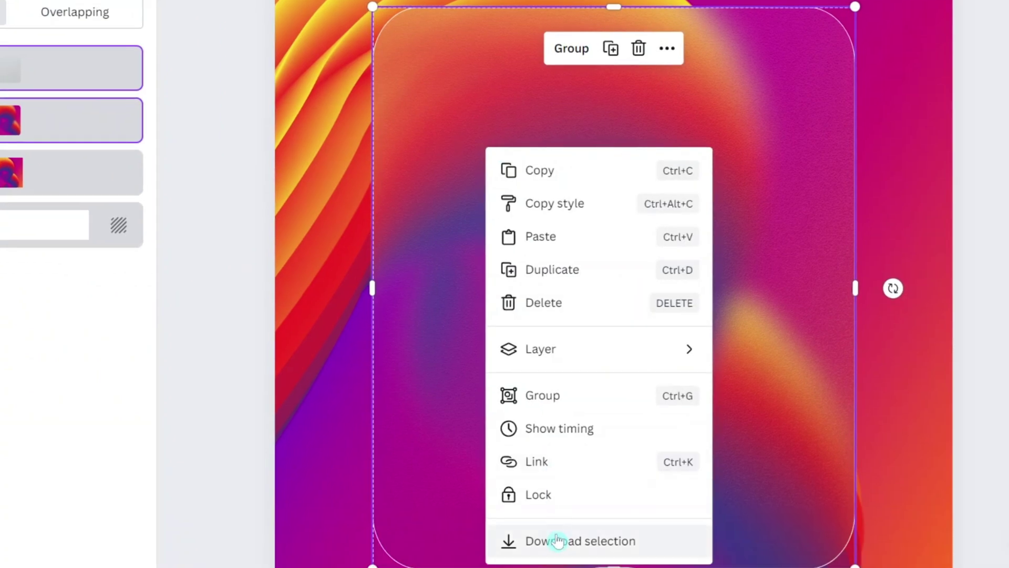
pyautogui.click(558, 541)
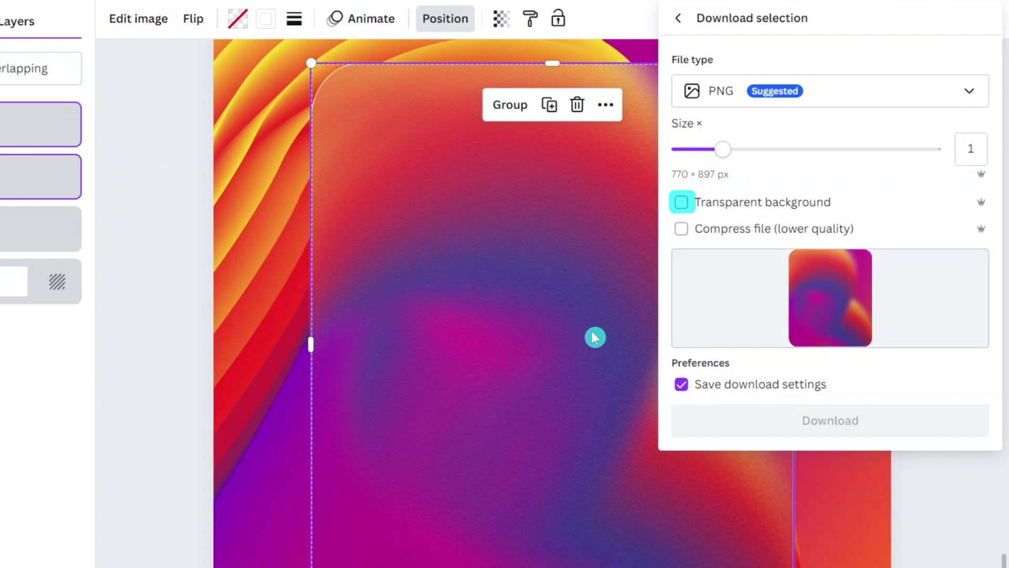
pyautogui.click(761, 205)
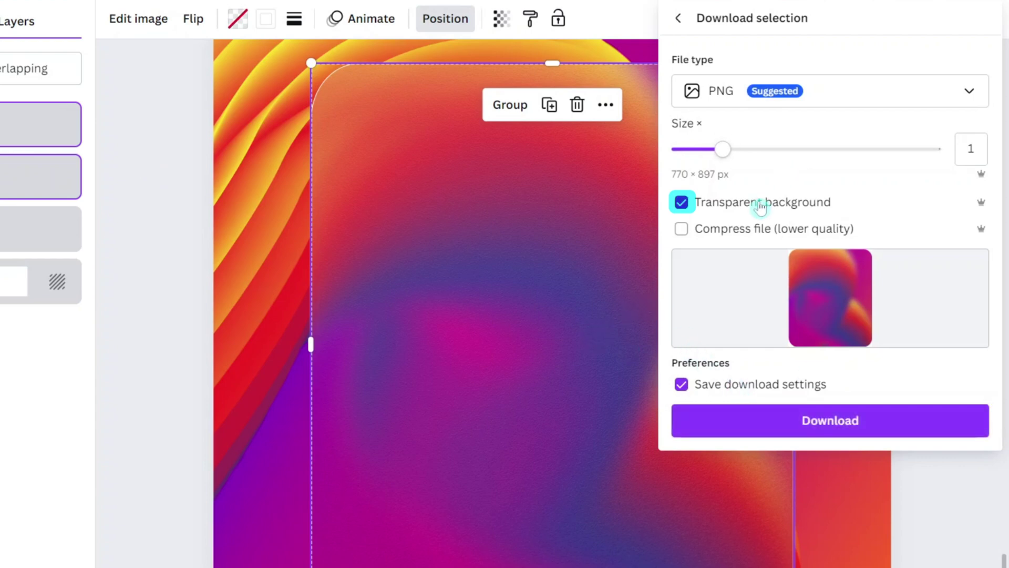
pyautogui.click(748, 419)
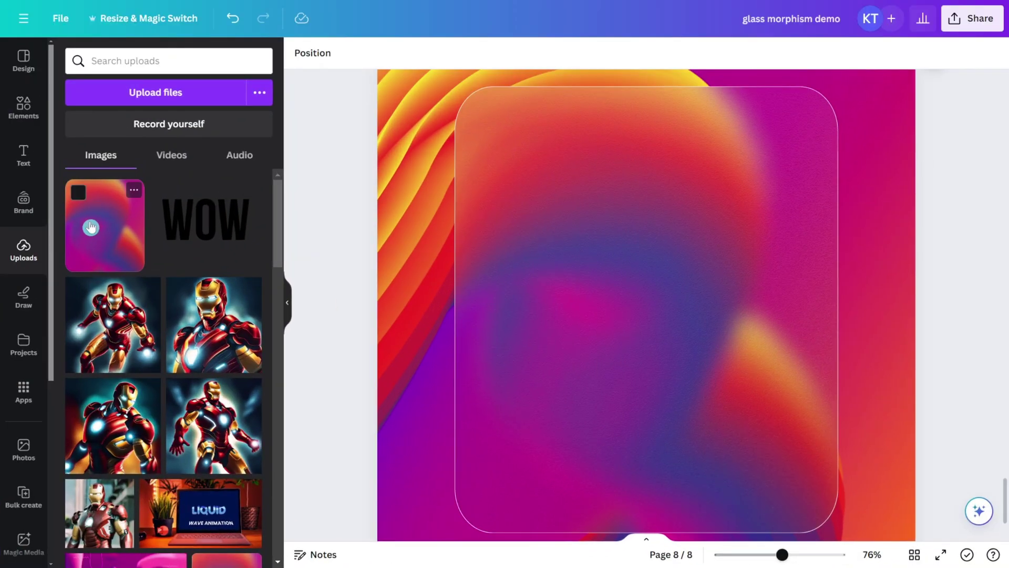
# Step: Insert the exported glass PNG and give it a white Glow shadow
pyautogui.click(91, 227)
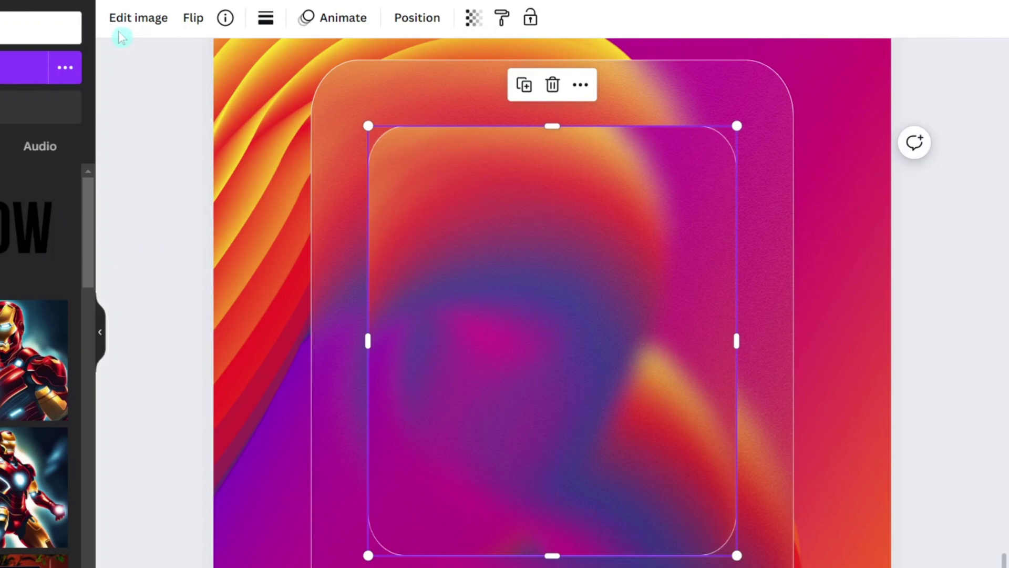
pyautogui.click(125, 32)
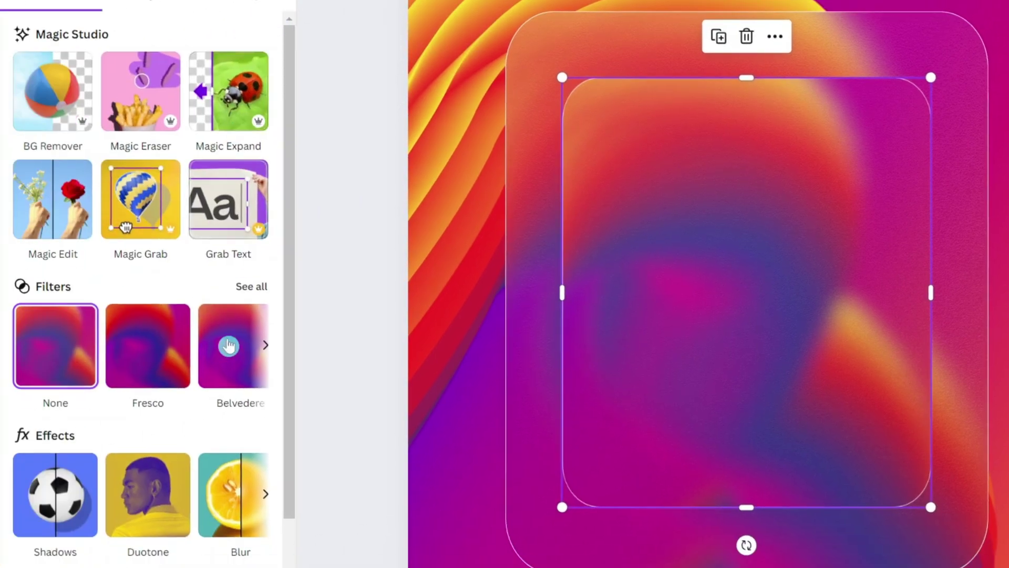
pyautogui.click(58, 523)
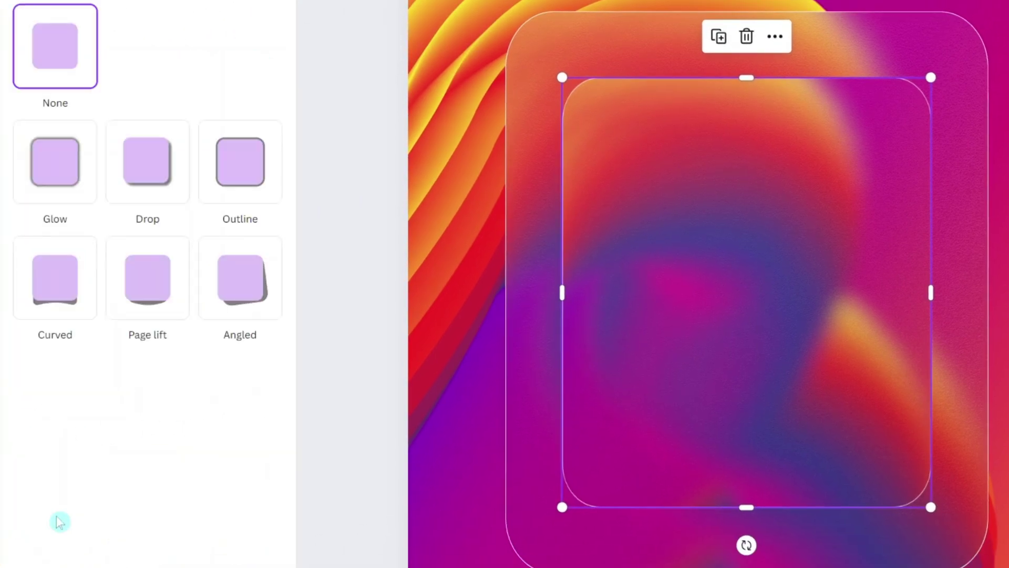
pyautogui.click(61, 189)
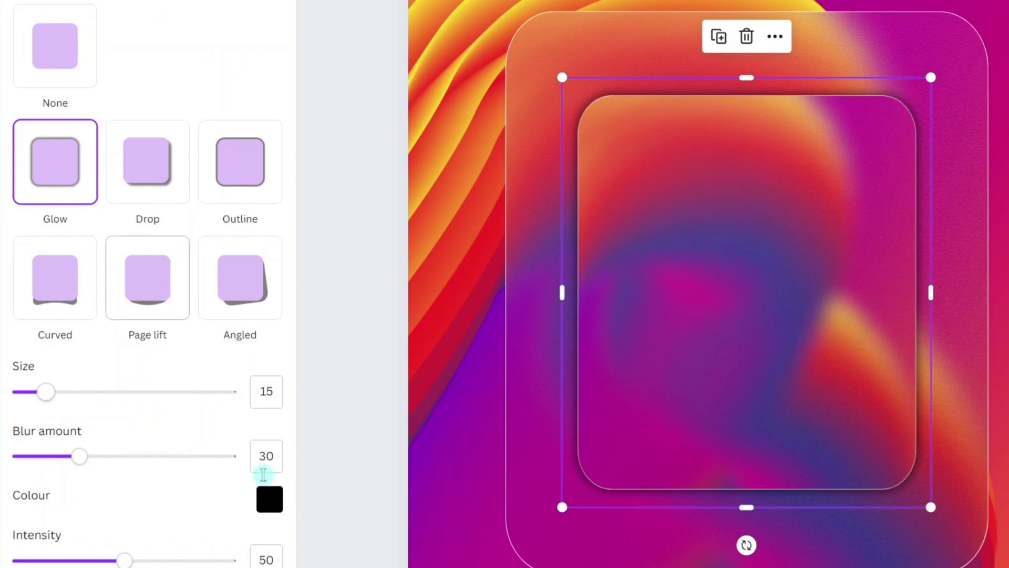
pyautogui.click(269, 499)
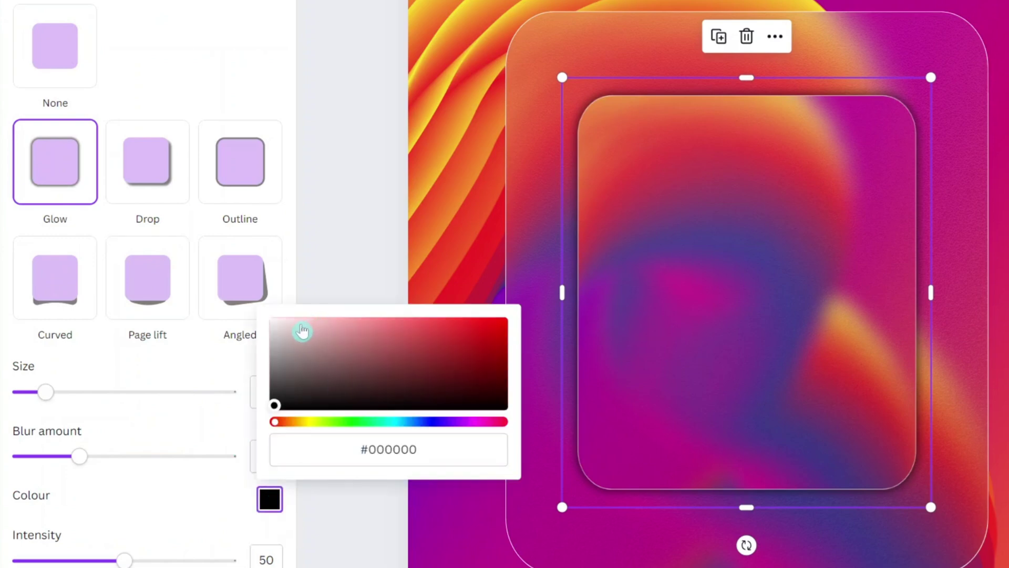
pyautogui.moveTo(303, 331); pyautogui.dragTo(275, 322)
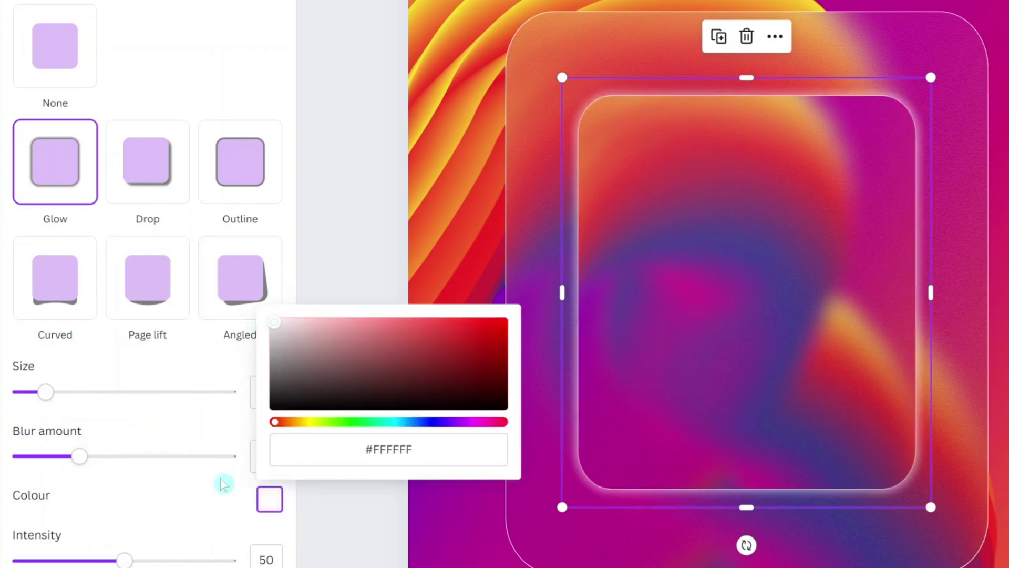
pyautogui.click(225, 484)
# Step: Set the glow to size 14, blur 27, intensity 25, and enlarge the image to about 830 × 967
pyautogui.moveTo(81, 461); pyautogui.dragTo(55, 443)
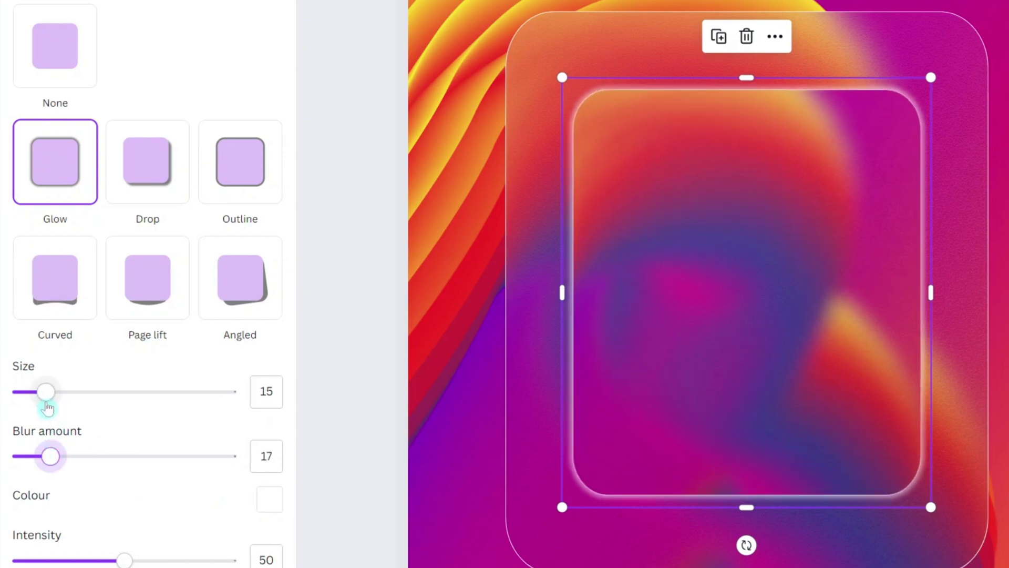
pyautogui.moveTo(46, 405)
pyautogui.mouseDown()
pyautogui.moveTo(84, 398)
pyautogui.moveTo(30, 396)
pyautogui.moveTo(49, 397)
pyautogui.mouseUp()
pyautogui.moveTo(50, 456); pyautogui.dragTo(74, 457)
pyautogui.moveTo(132, 561); pyautogui.dragTo(75, 561)
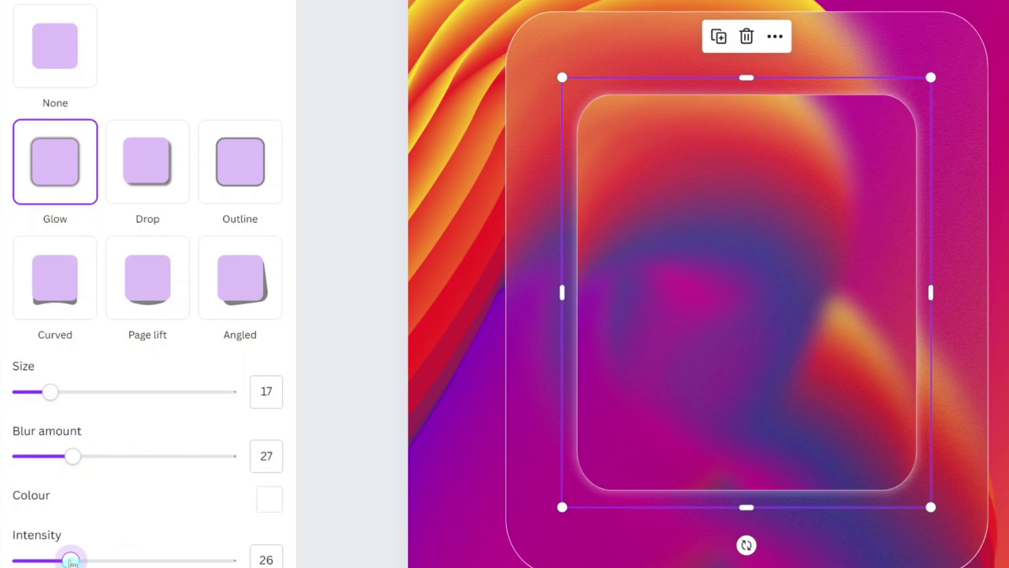
pyautogui.moveTo(67, 560); pyautogui.dragTo(69, 561)
pyautogui.moveTo(931, 508); pyautogui.dragTo(1002, 549)
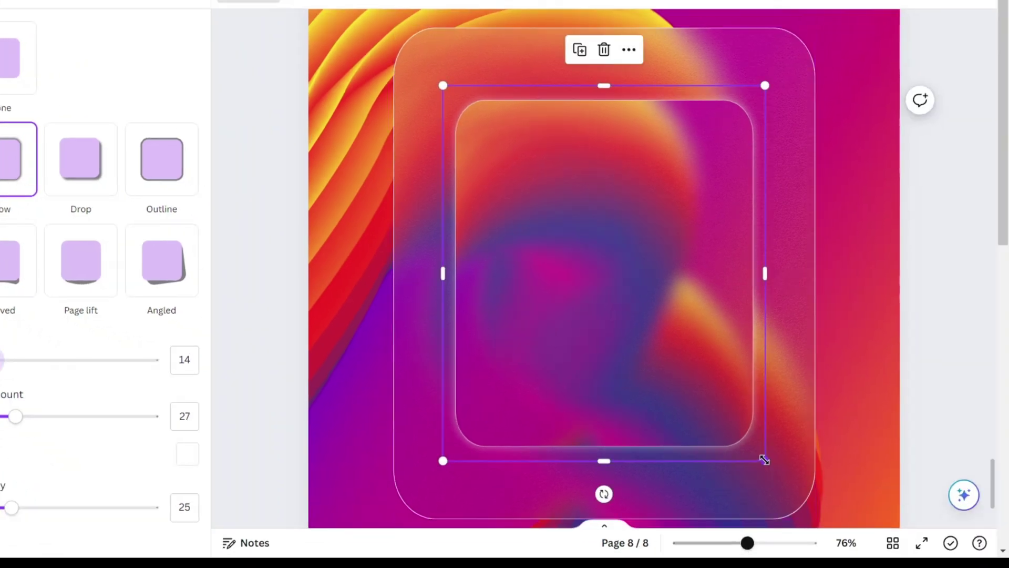
pyautogui.moveTo(820, 495); pyautogui.dragTo(859, 520)
# Step: Send the glass image back one layer
pyautogui.hotkey('ctrl', '[')
pyautogui.scroll(-1, 861, 438)
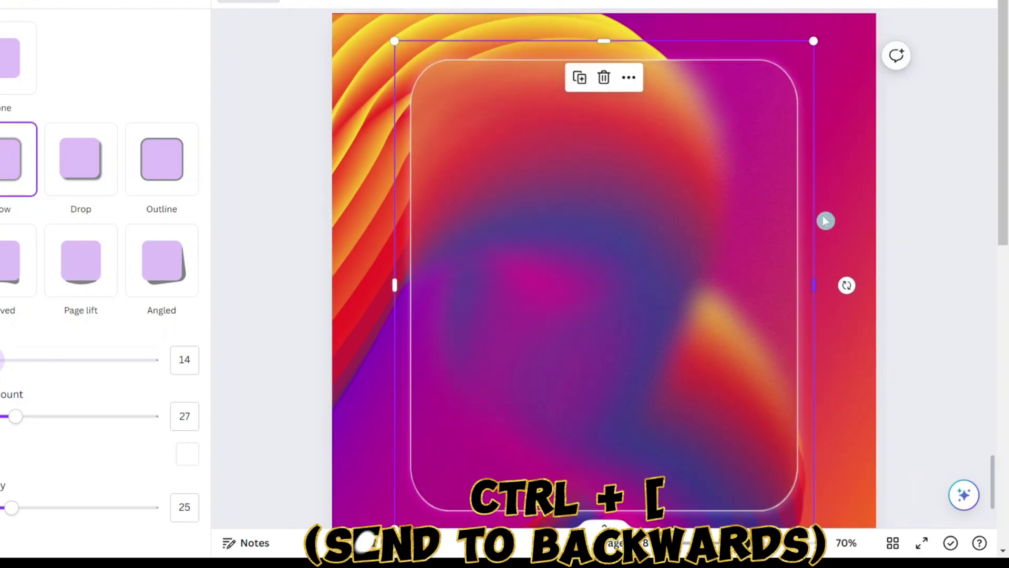
pyautogui.click(827, 218)
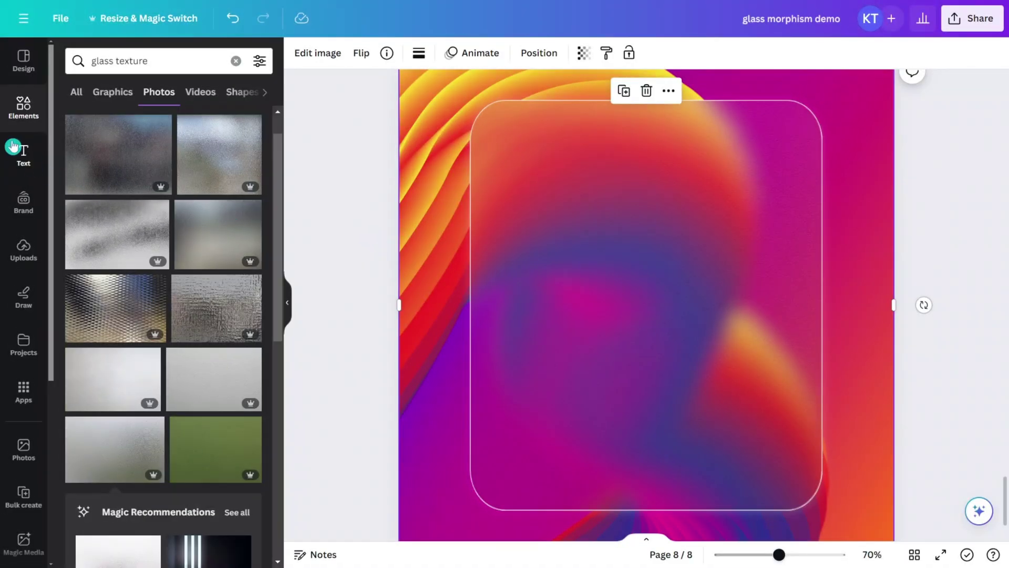
# Step: Add a heading reading 'glass morphic effect' and centre it over the glass card
pyautogui.click(13, 146)
pyautogui.click(135, 186)
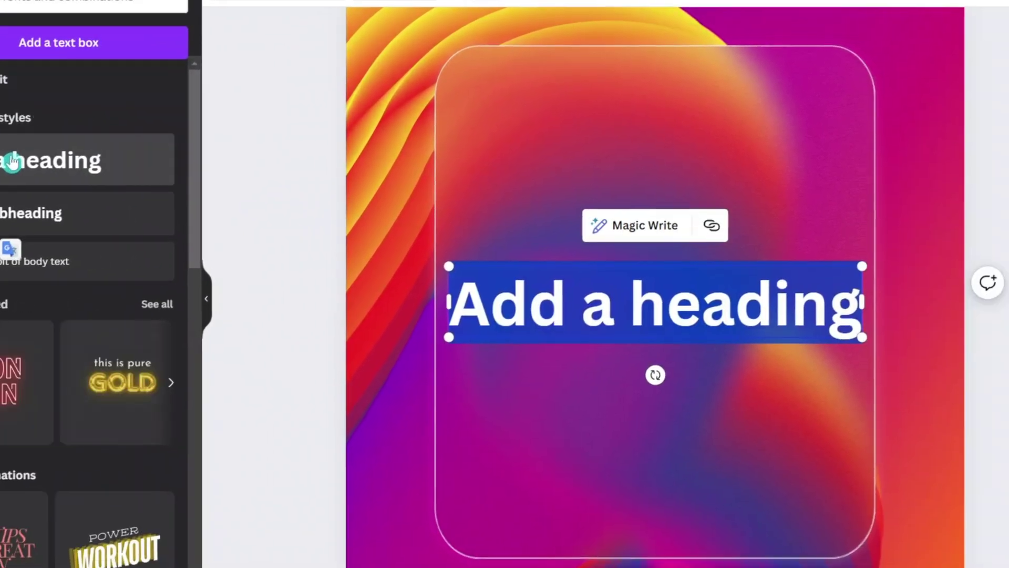
pyautogui.write('glass ')
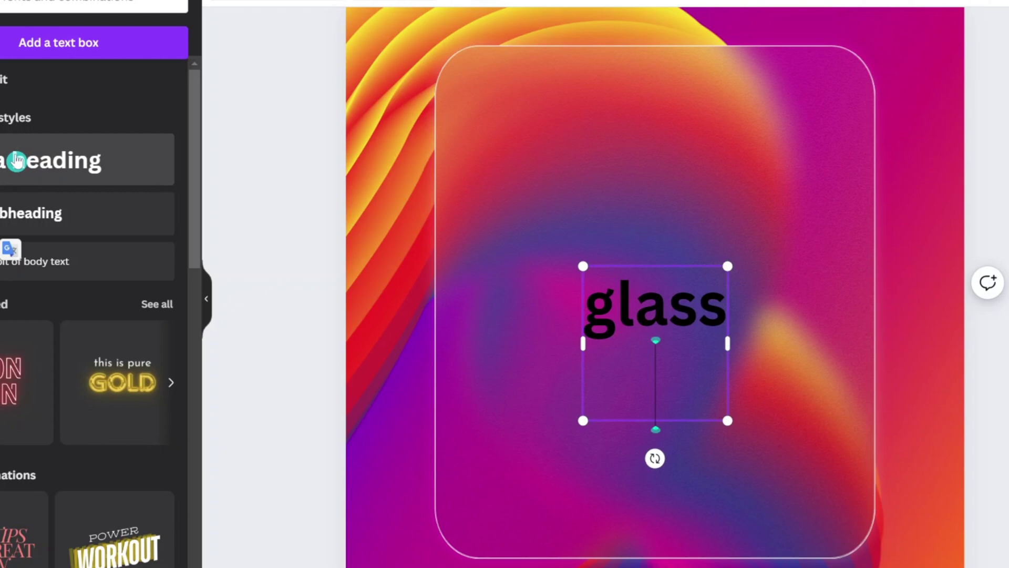
pyautogui.write('morphic effect')
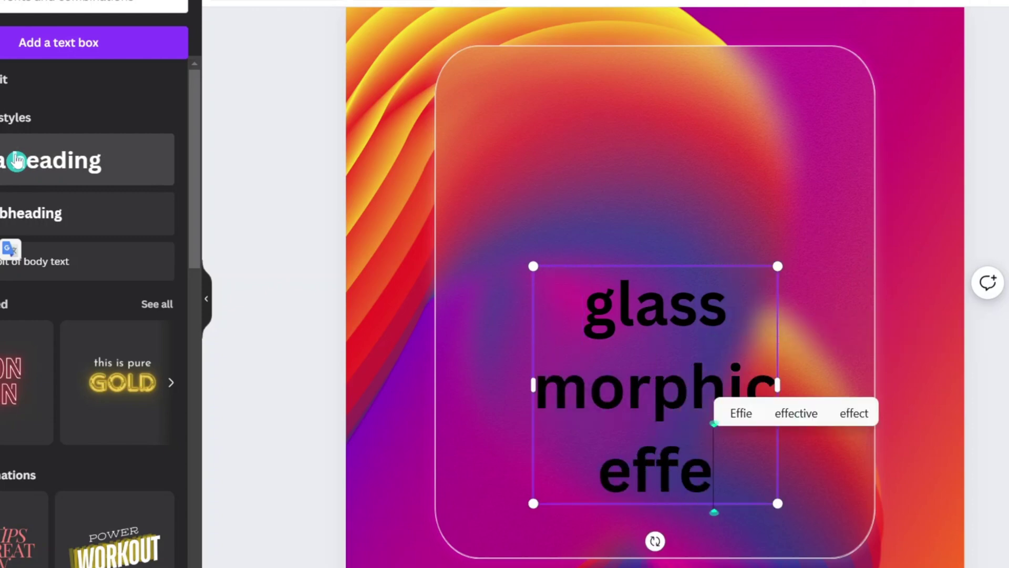
pyautogui.click(534, 270)
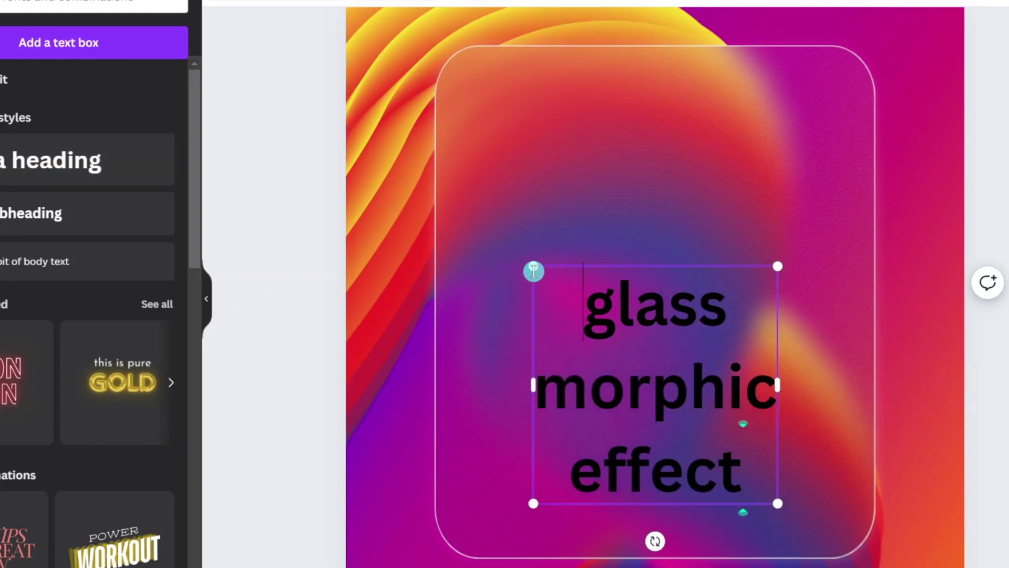
pyautogui.click(503, 279)
pyautogui.click(651, 339)
pyautogui.moveTo(651, 339); pyautogui.dragTo(618, 223)
# Step: Change the heading font to Montserrat Black
pyautogui.click(401, 18)
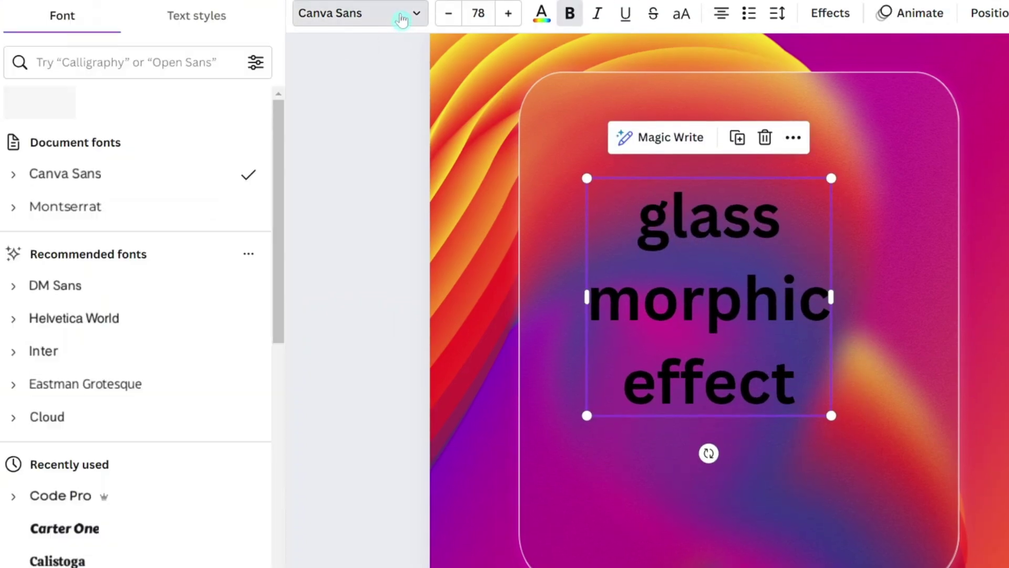
pyautogui.click(13, 207)
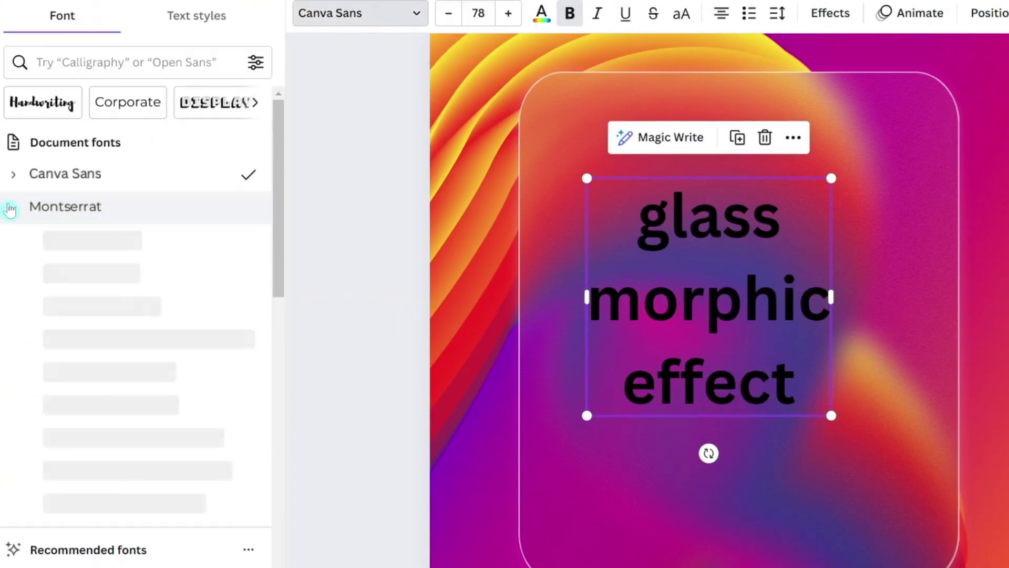
pyautogui.click(93, 502)
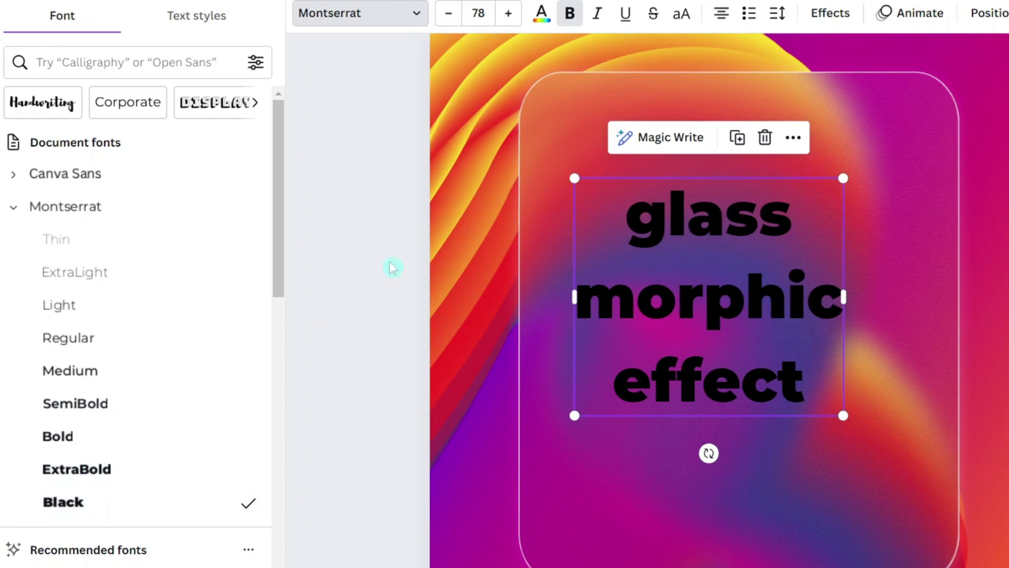
# Step: Left-align the heading, shift it left on the card, and tighten line spacing to 1.09
pyautogui.click(735, 19)
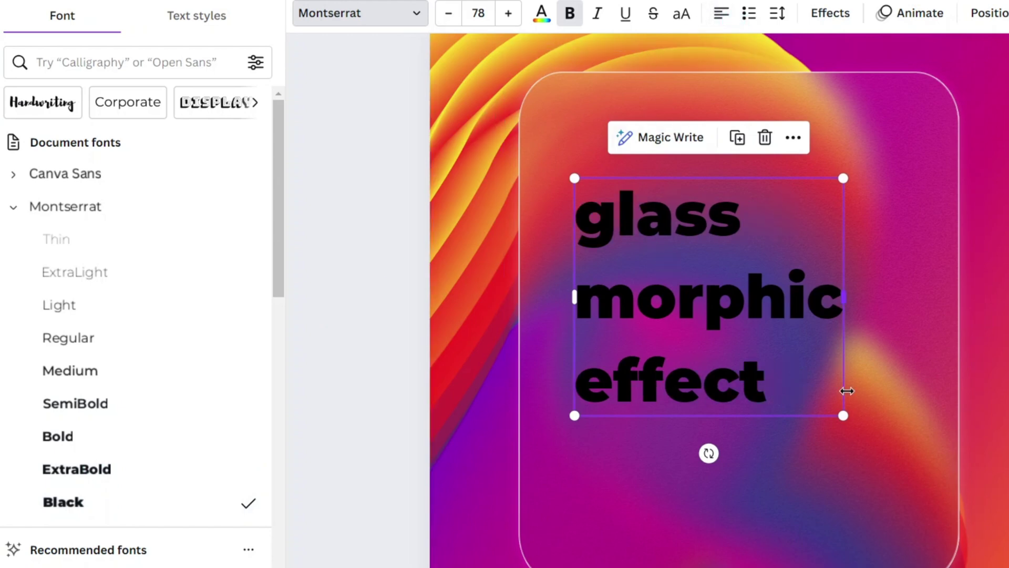
pyautogui.moveTo(783, 312); pyautogui.dragTo(752, 311)
pyautogui.click(778, 13)
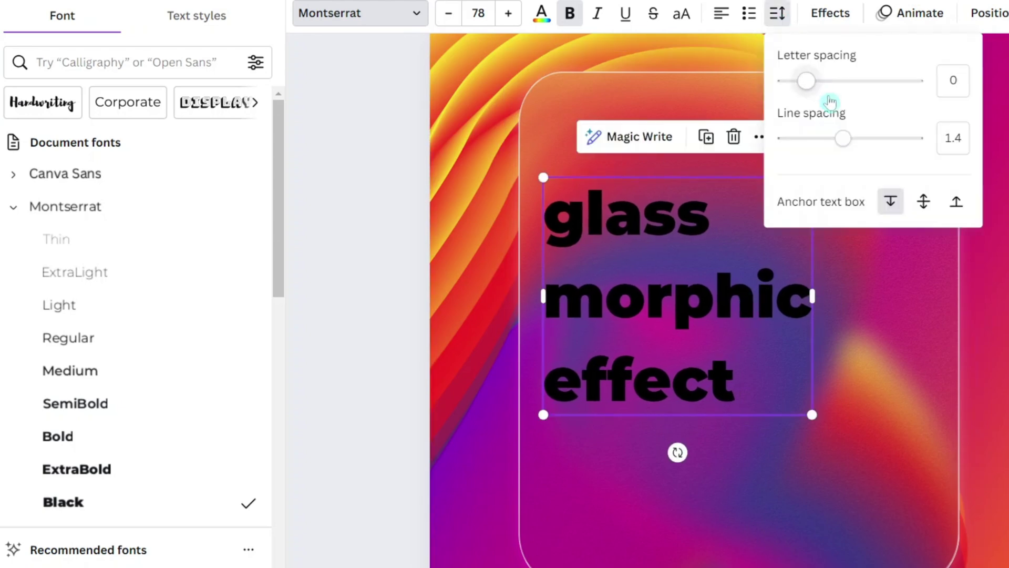
pyautogui.moveTo(843, 140); pyautogui.dragTo(820, 138)
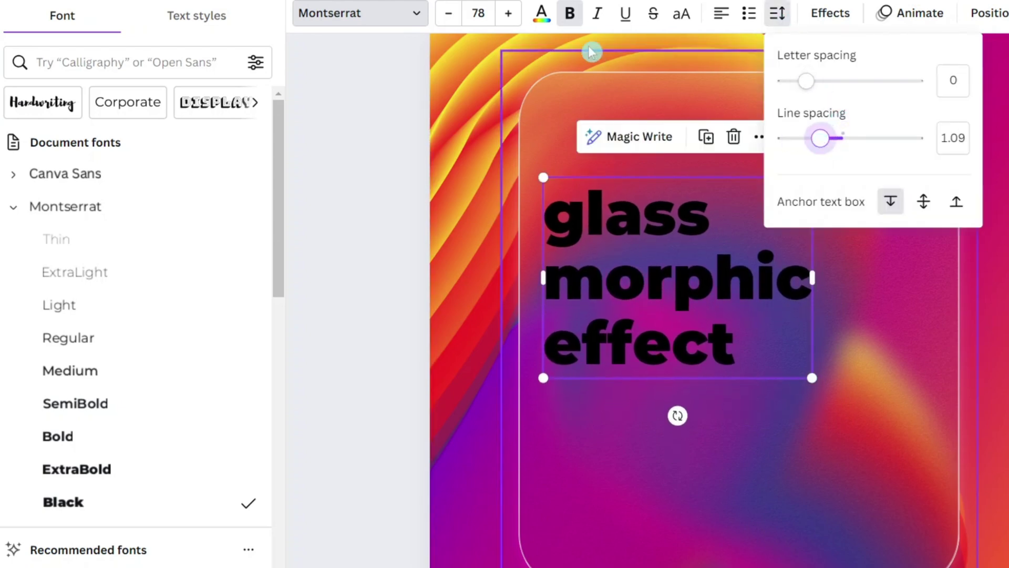
# Step: Make the heading text white and give it a Shadow effect with offset 0
pyautogui.click(542, 15)
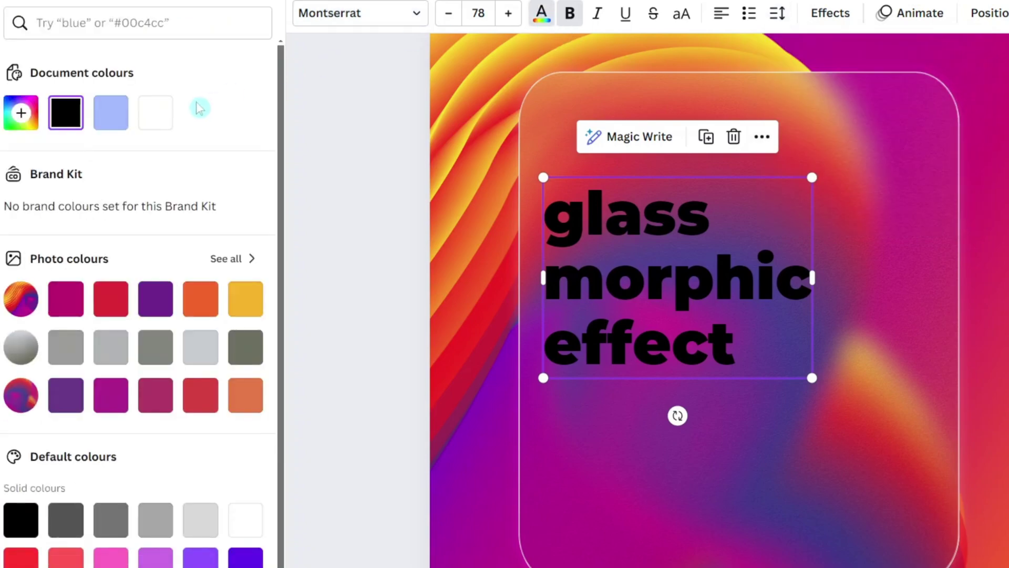
pyautogui.click(156, 115)
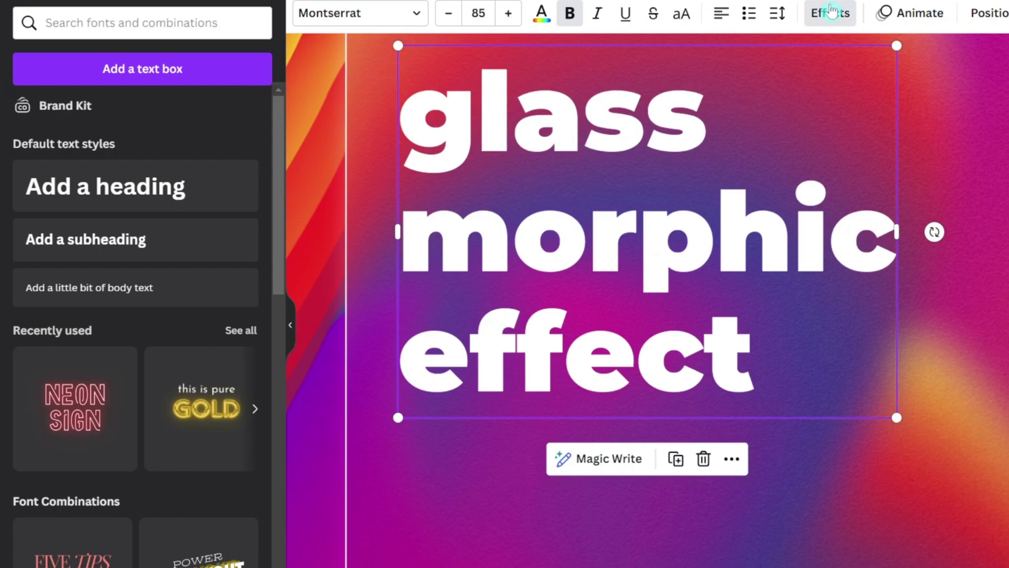
pyautogui.click(832, 12)
pyautogui.click(151, 119)
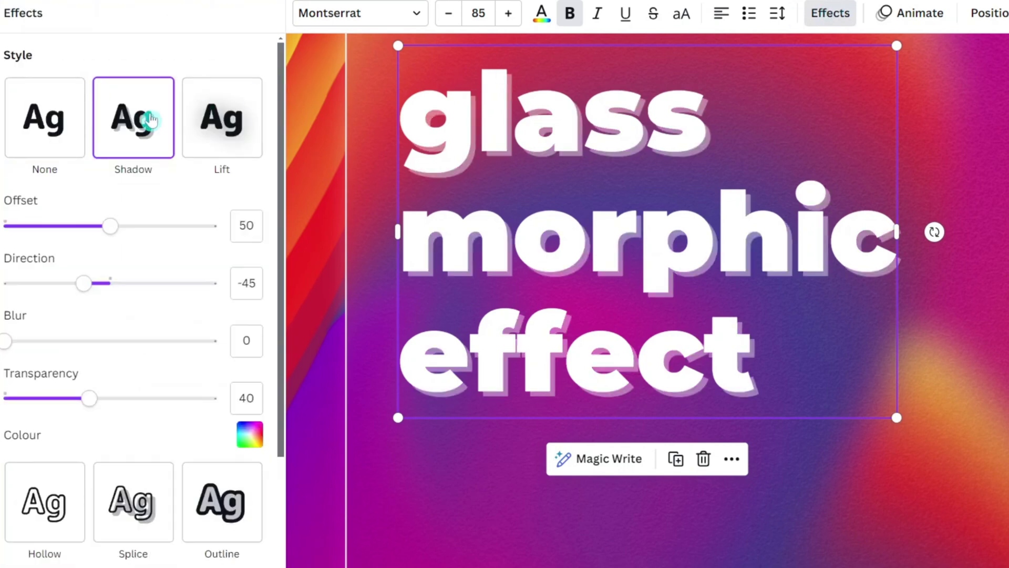
pyautogui.moveTo(110, 226); pyautogui.dragTo(2, 236)
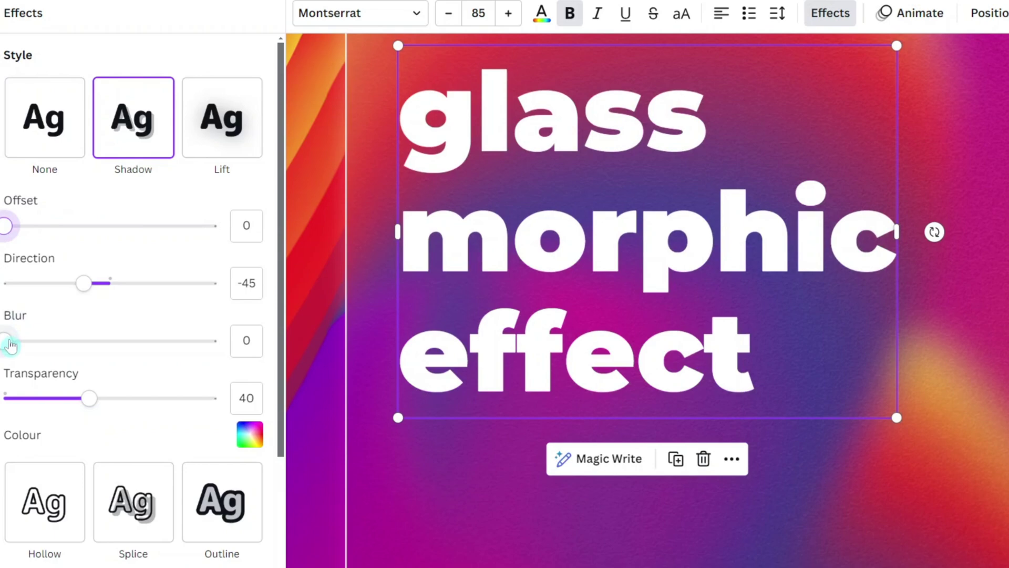